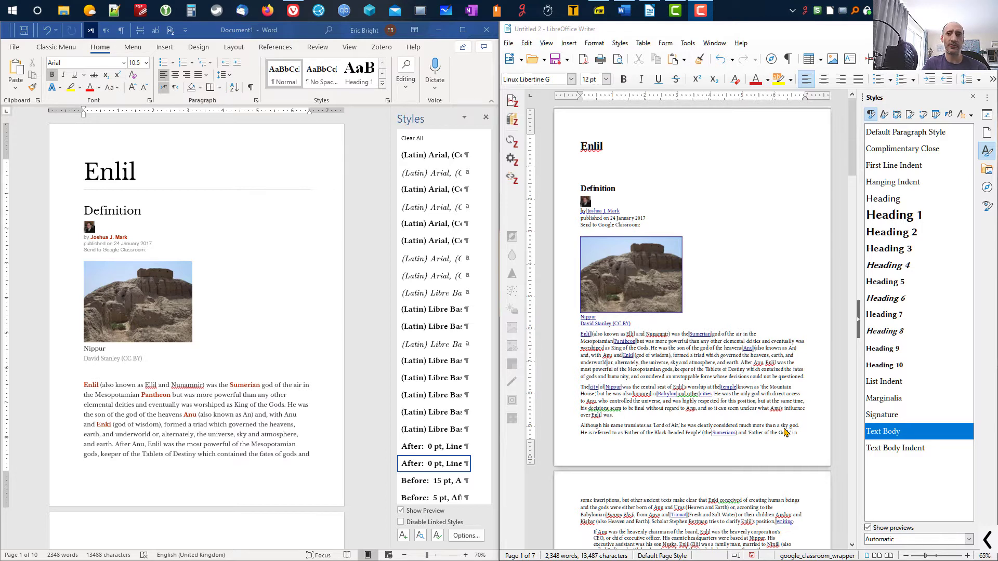
# Switch to the Vivaldi browser to view the World History Encyclopedia article on Enlil, and return to the two documents.
pyautogui.click(293, 11)
pyautogui.moveTo(538, 428); pyautogui.dragTo(539, 322)
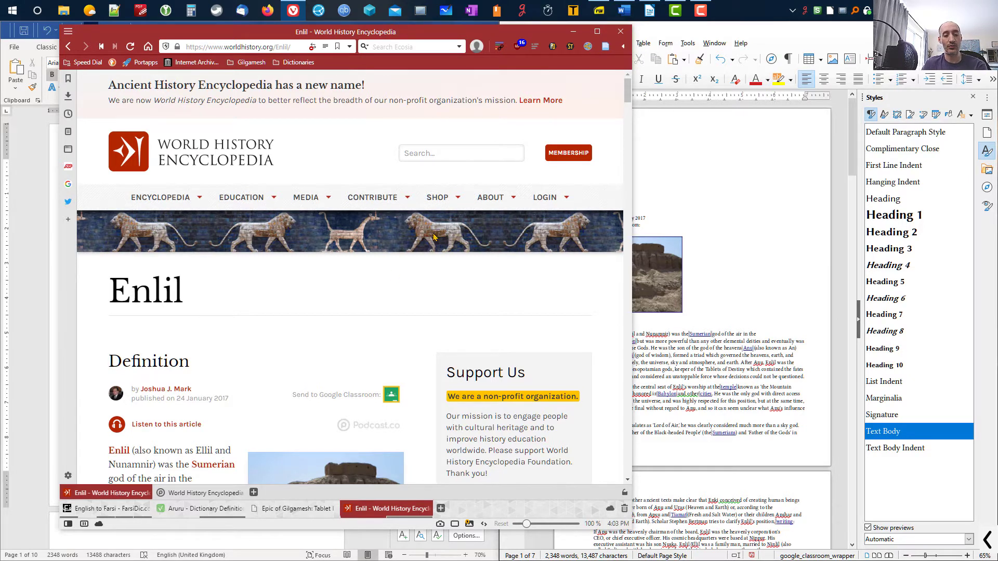
pyautogui.click(573, 32)
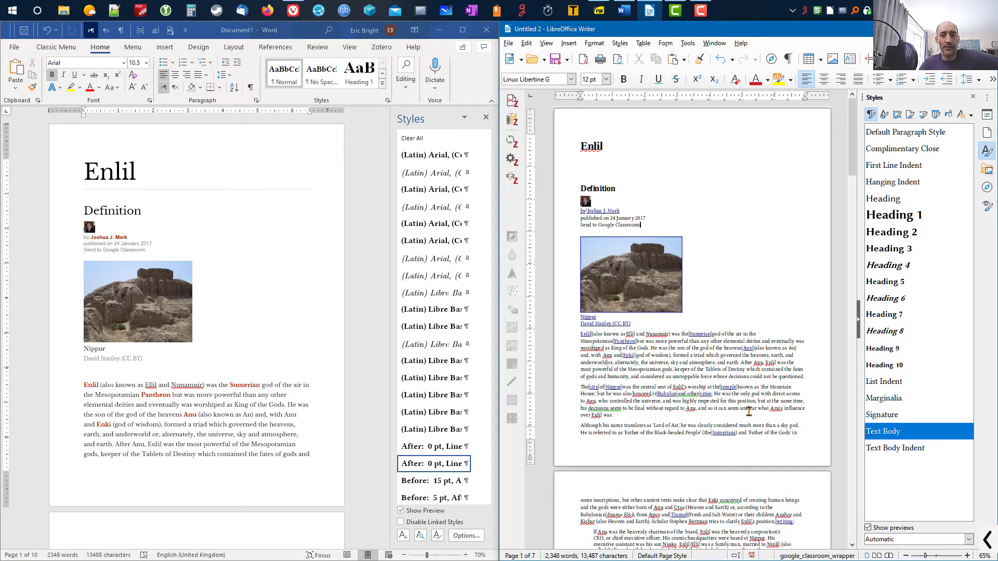
pyautogui.click(264, 383)
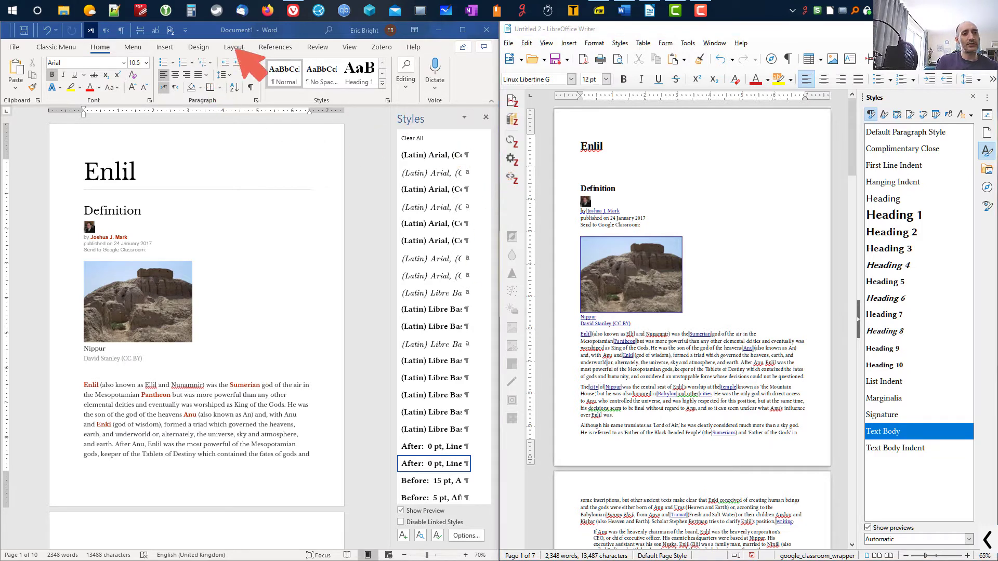
pyautogui.moveTo(262, 38); pyautogui.dragTo(285, 39)
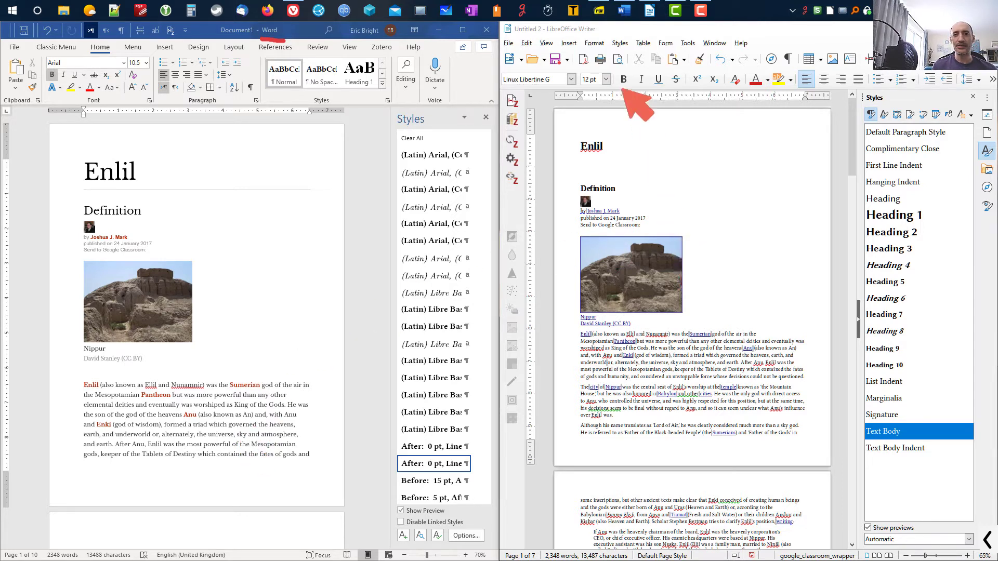
pyautogui.moveTo(547, 34); pyautogui.dragTo(595, 35)
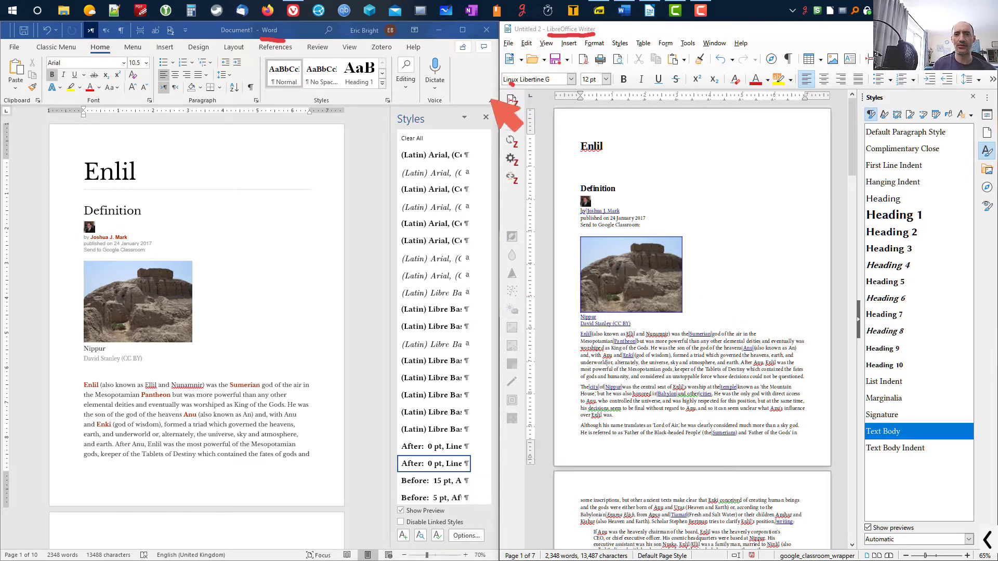
pyautogui.moveTo(508, 94)
pyautogui.mouseDown()
pyautogui.moveTo(520, 184)
pyautogui.moveTo(533, 120)
pyautogui.moveTo(505, 86)
pyautogui.mouseUp()
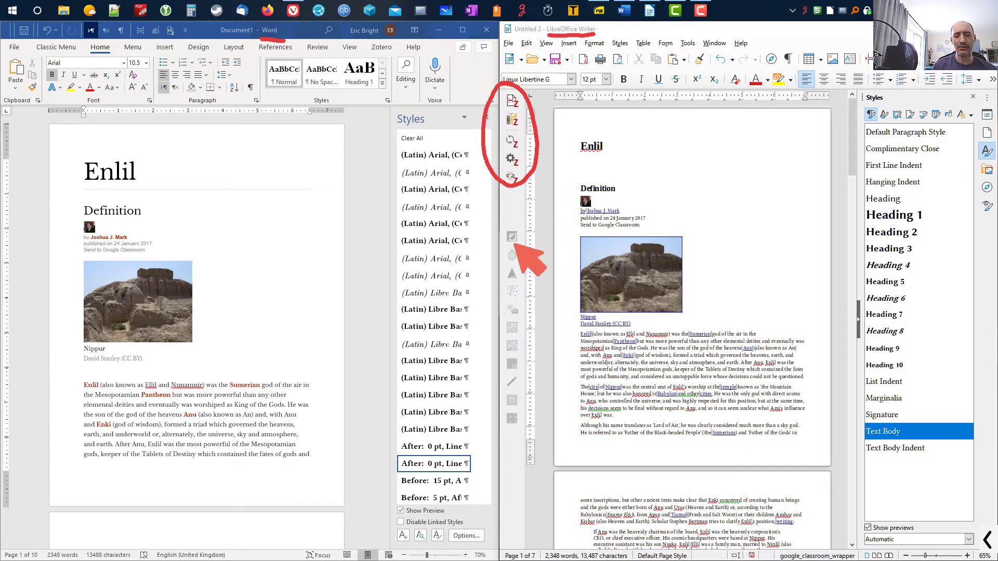
pyautogui.moveTo(510, 218)
pyautogui.mouseDown()
pyautogui.moveTo(472, 304)
pyautogui.moveTo(494, 431)
pyautogui.moveTo(554, 394)
pyautogui.moveTo(541, 256)
pyautogui.mouseUp()
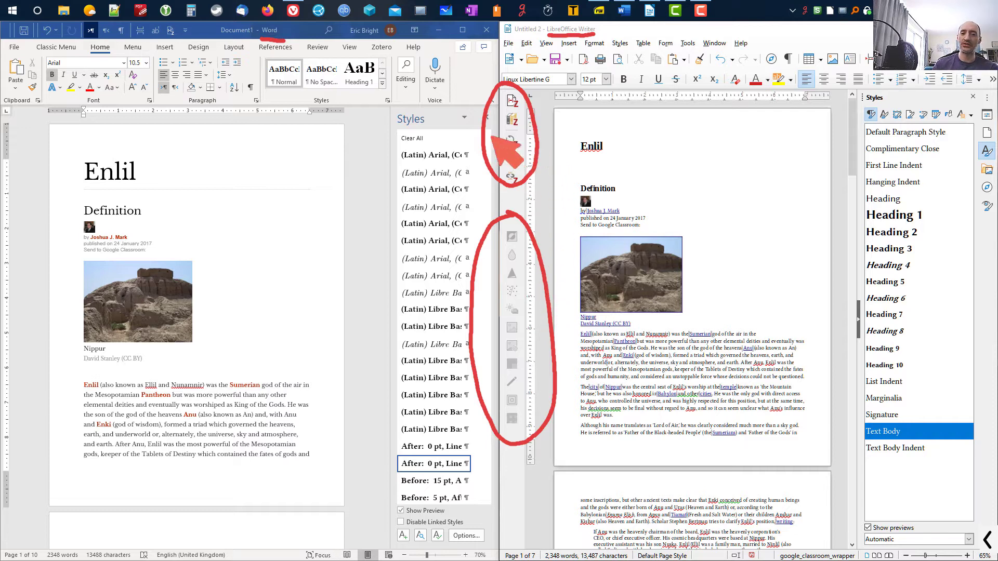
pyautogui.moveTo(447, 140); pyautogui.dragTo(494, 134)
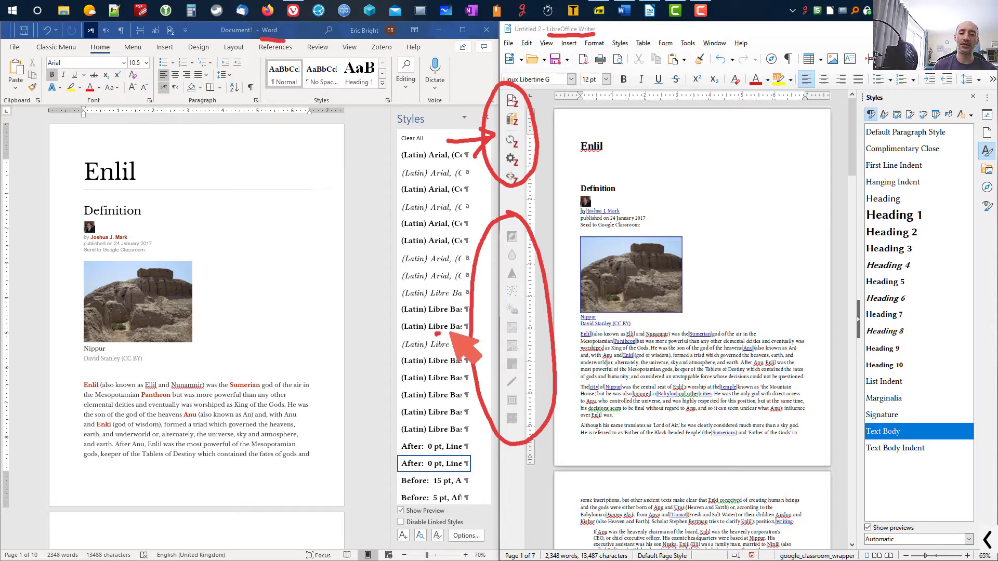
pyautogui.moveTo(434, 333)
pyautogui.mouseDown()
pyautogui.moveTo(477, 326)
pyautogui.moveTo(480, 334)
pyautogui.mouseUp()
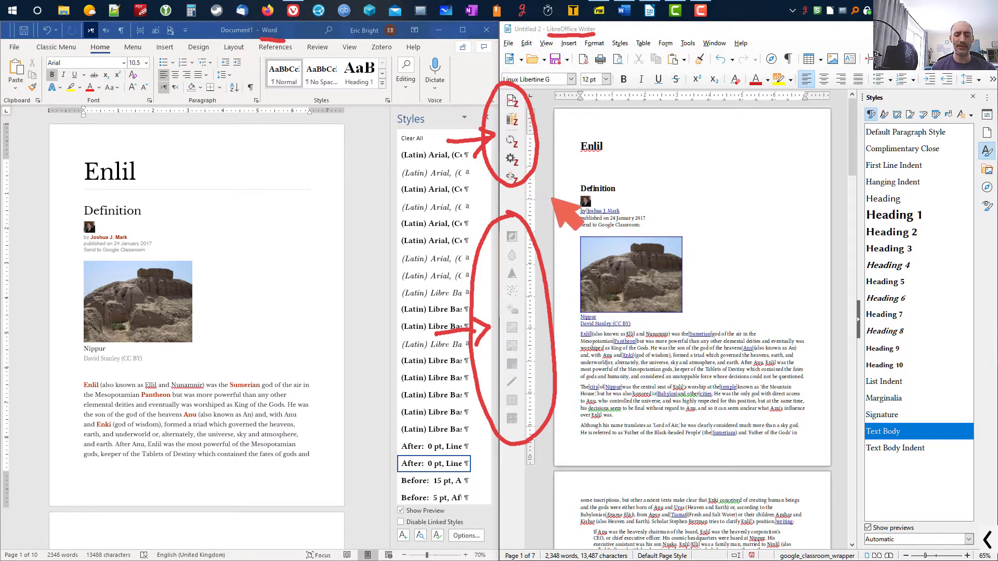
pyautogui.press('e')
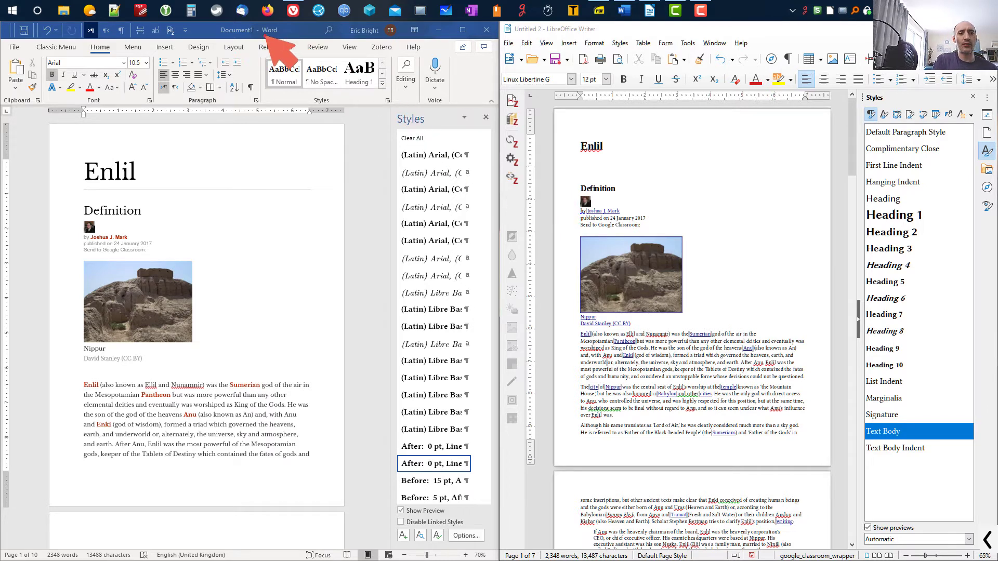
pyautogui.moveTo(263, 37); pyautogui.dragTo(287, 37)
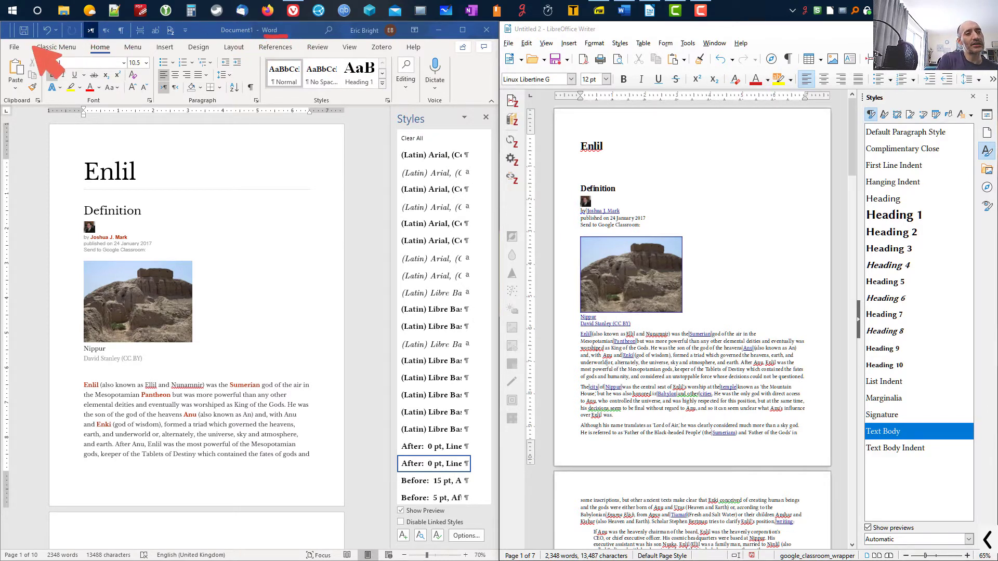
pyautogui.moveTo(3, 20)
pyautogui.mouseDown()
pyautogui.moveTo(3, 45)
pyautogui.moveTo(207, 32)
pyautogui.moveTo(145, 20)
pyautogui.moveTo(4, 21)
pyautogui.mouseUp()
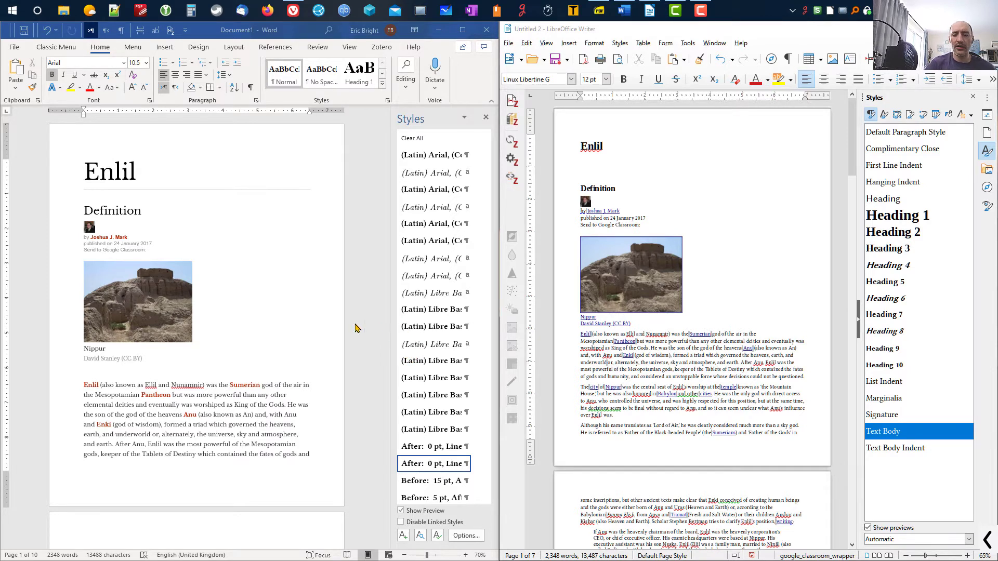
# Clear all formatting from the entire Enlil document in Word.
pyautogui.click(241, 433)
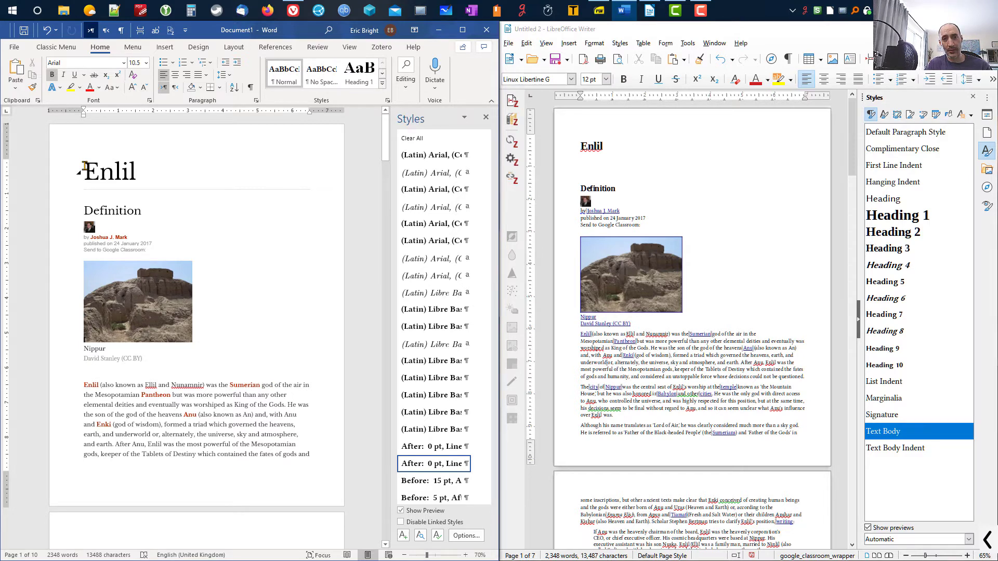
pyautogui.hotkey('ctrl', 'a')
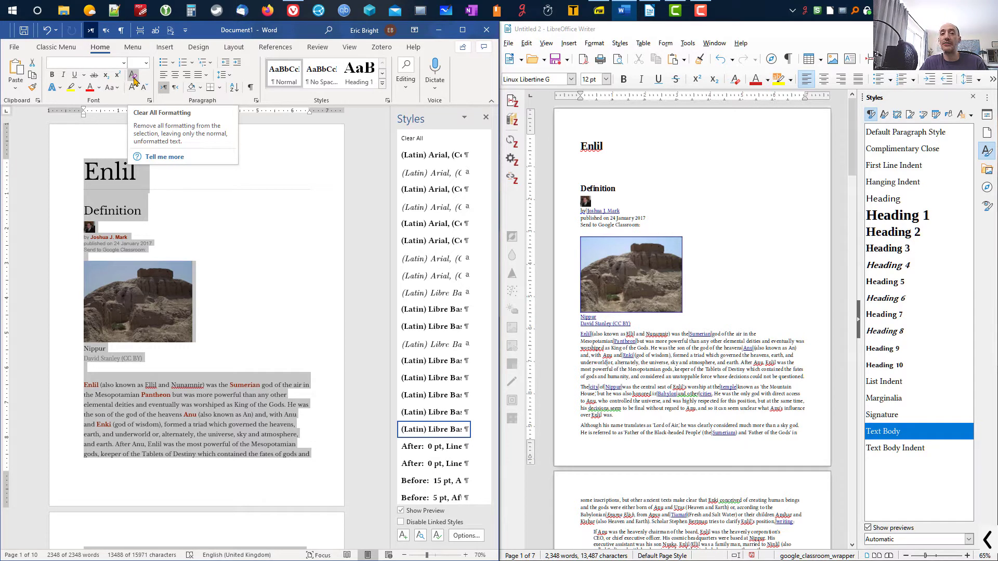
pyautogui.click(133, 78)
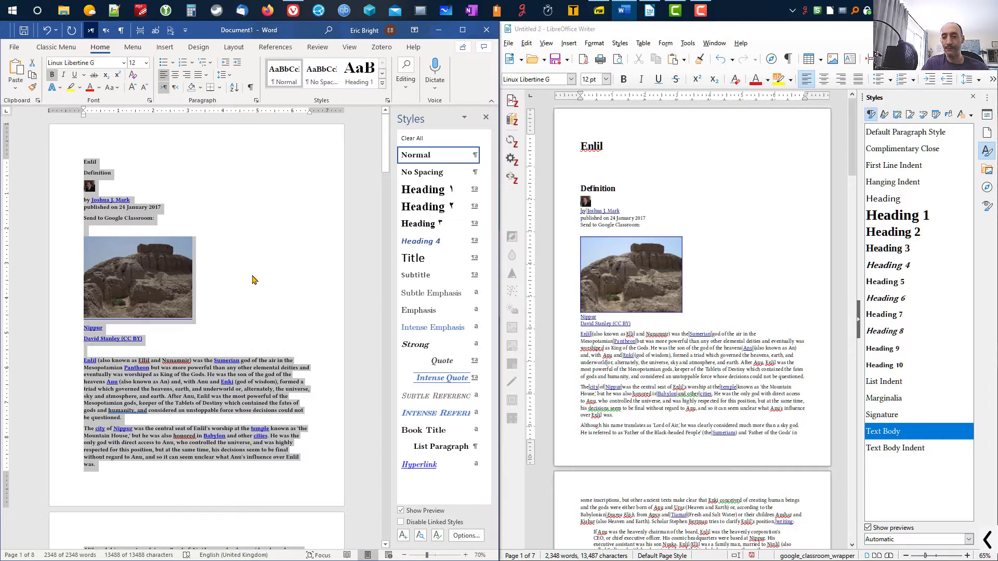
# Switch to LibreOffice Writer and clear the direct formatting from all text in the section containing the article body.
pyautogui.click(729, 345)
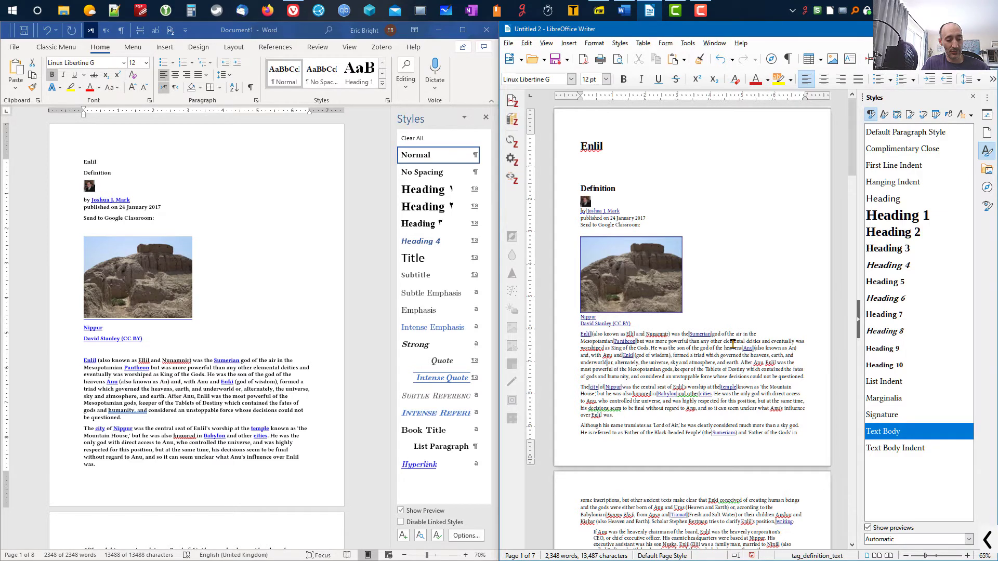
pyautogui.hotkey('ctrl', 'a')
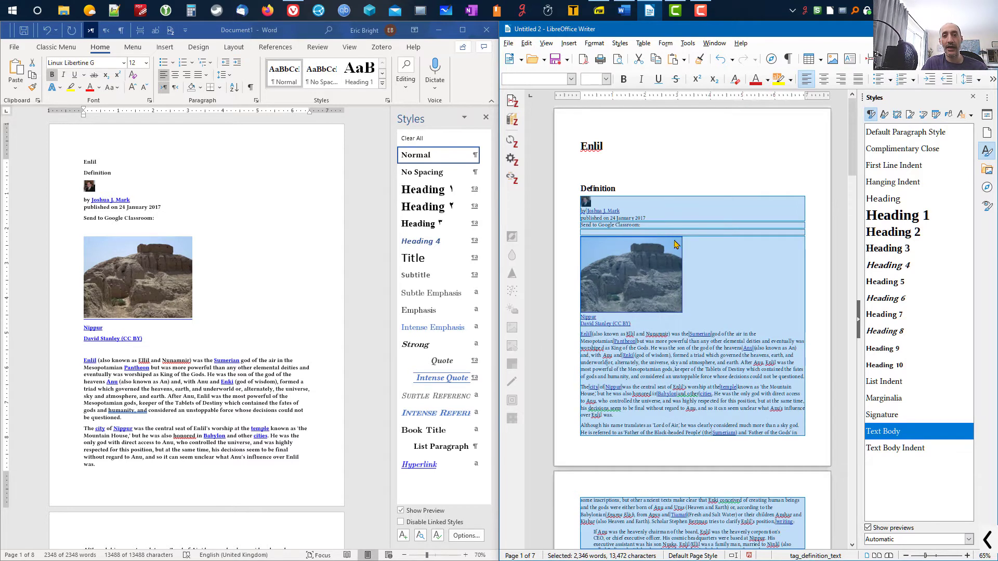
pyautogui.click(595, 44)
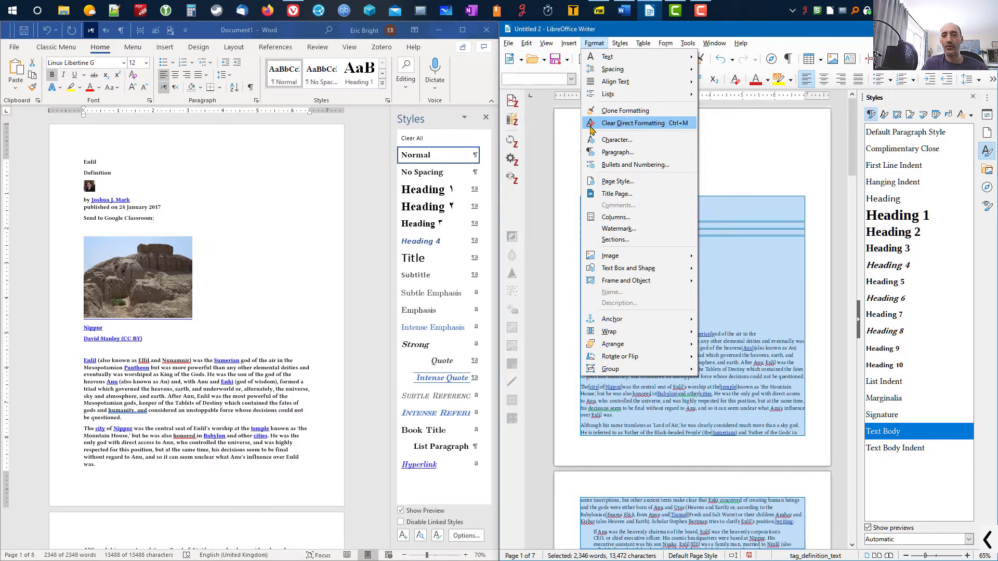
pyautogui.click(625, 125)
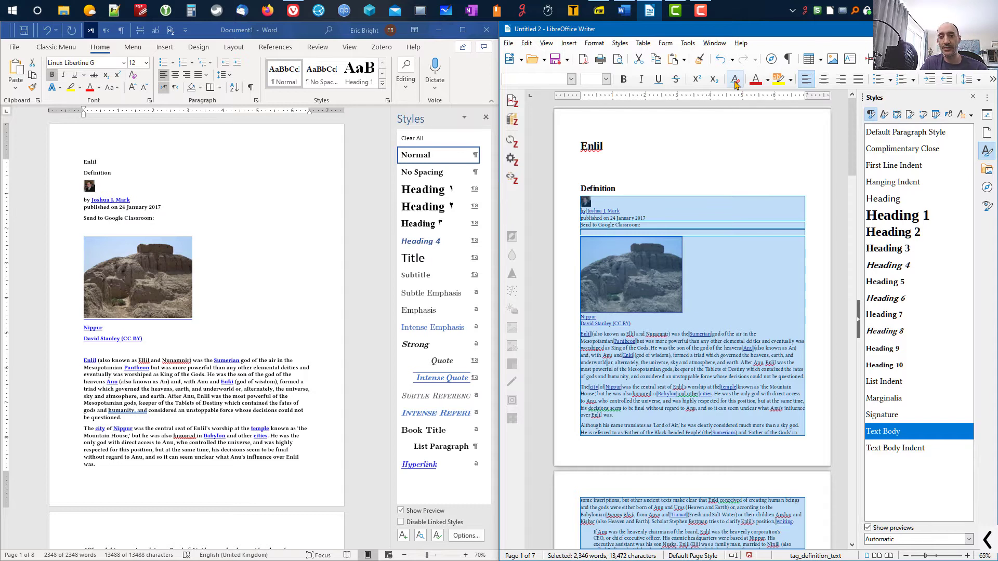
pyautogui.click(735, 83)
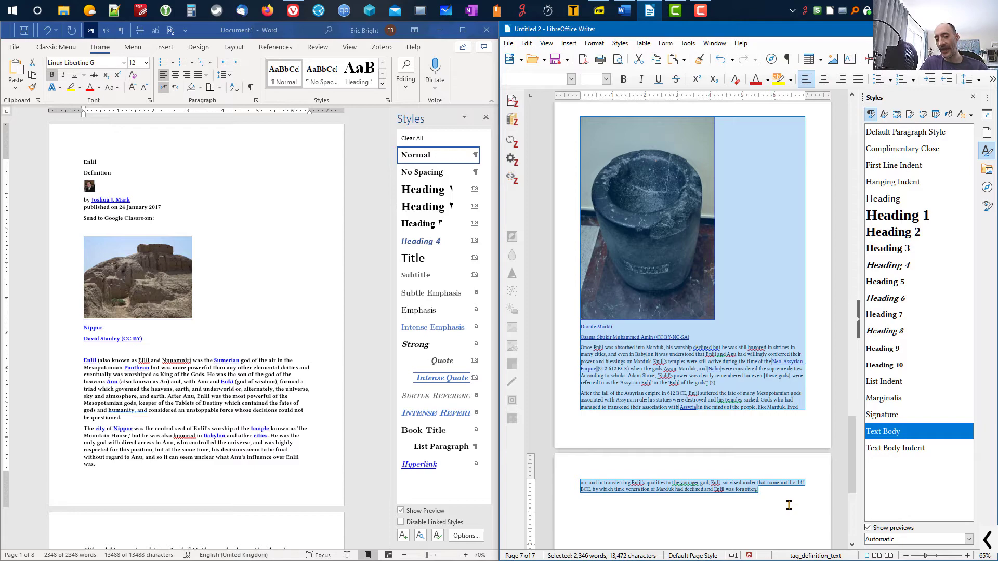
pyautogui.moveTo(854, 452); pyautogui.dragTo(821, 247)
pyautogui.scroll(15, 822, 247)
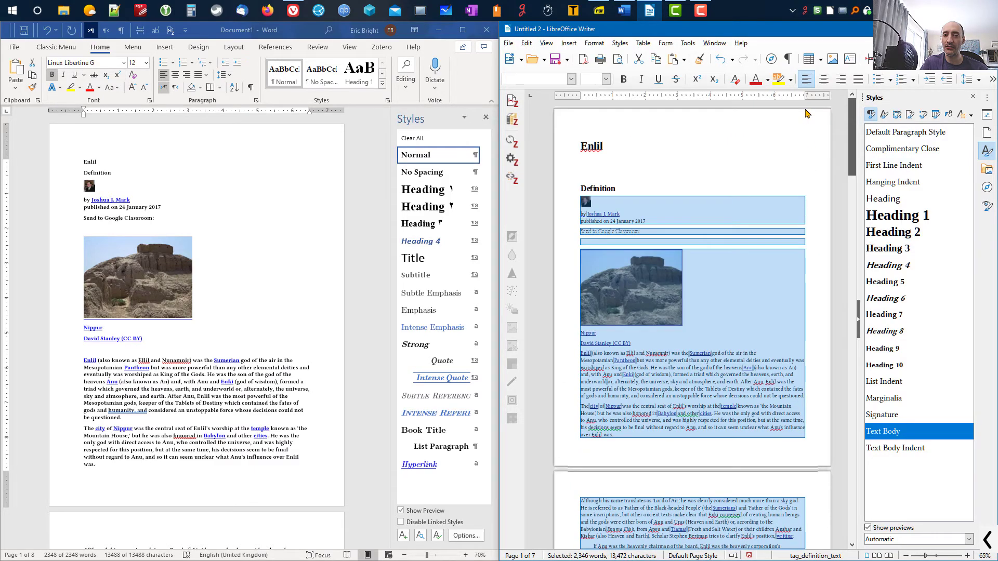
# Clear the direct formatting from the empty line below the Enlil title through the end of the document.
pyautogui.click(617, 174)
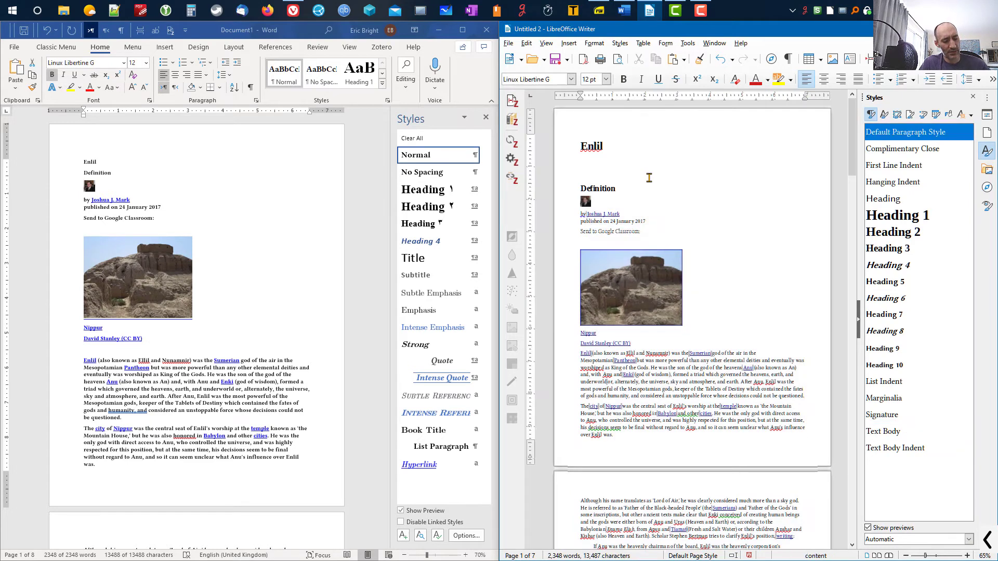
pyautogui.hotkey('ctrl', 'shift', 'End')
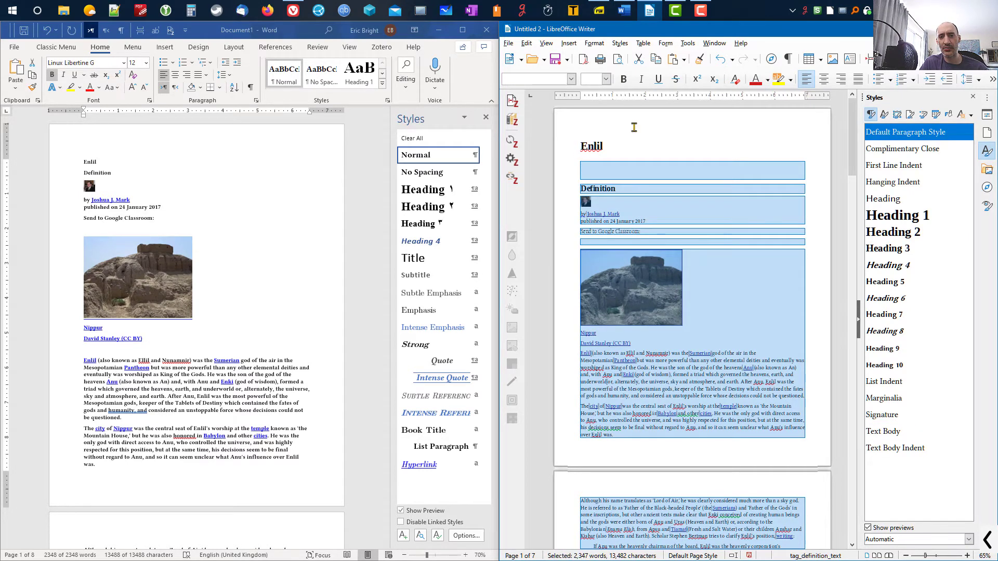
pyautogui.click(735, 80)
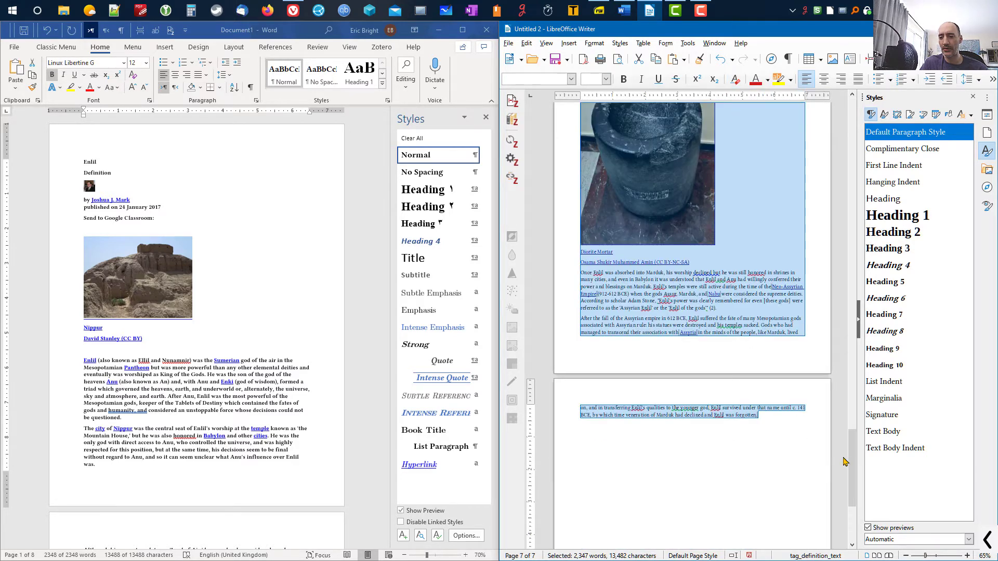
pyautogui.moveTo(853, 460); pyautogui.dragTo(852, 136)
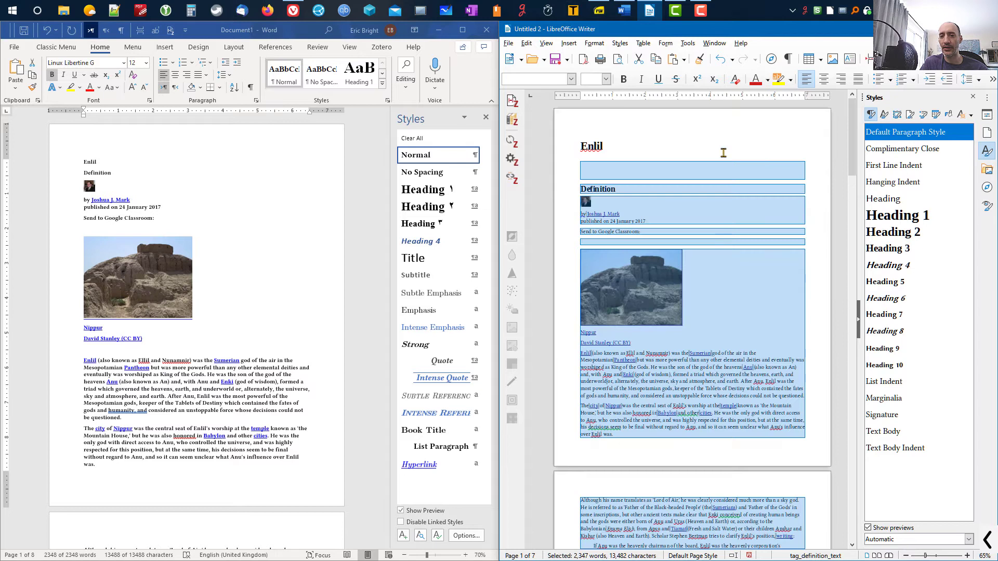
# Examine which paragraph style is applied to the Enlil title and the introductory lines in the Writer document.
pyautogui.click(596, 164)
pyautogui.moveTo(582, 166); pyautogui.dragTo(567, 135)
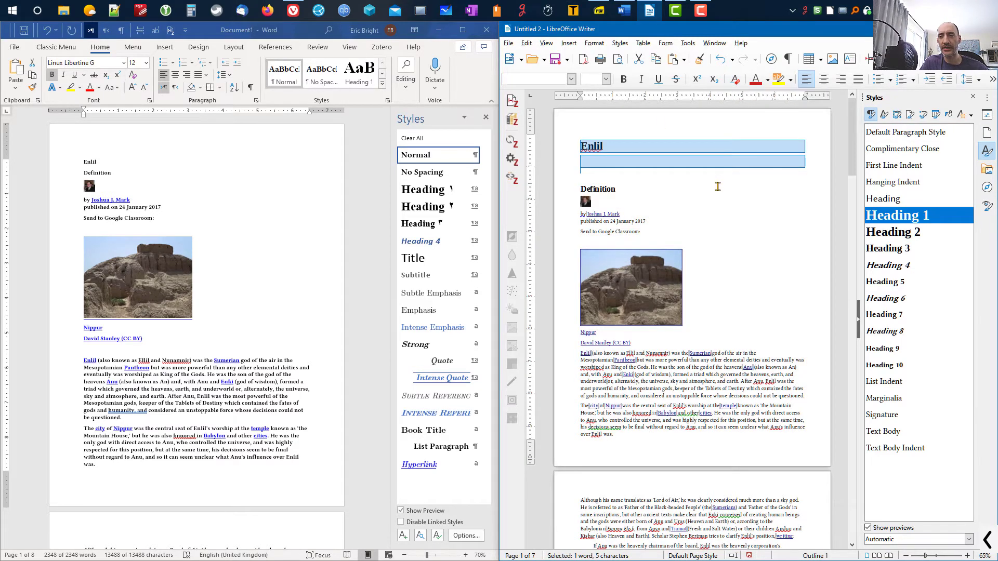
pyautogui.click(673, 184)
pyautogui.moveTo(649, 231); pyautogui.dragTo(561, 128)
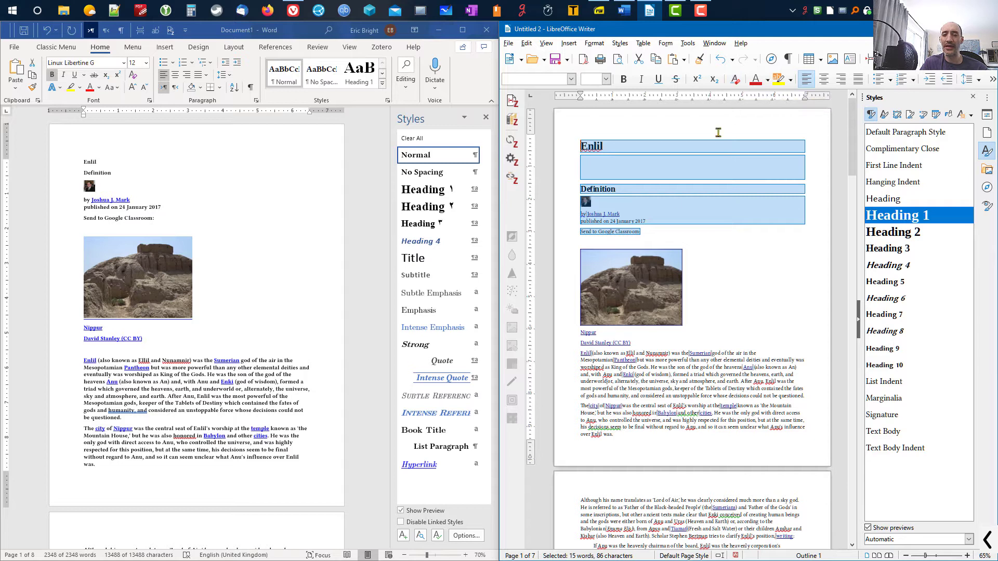
pyautogui.click(697, 223)
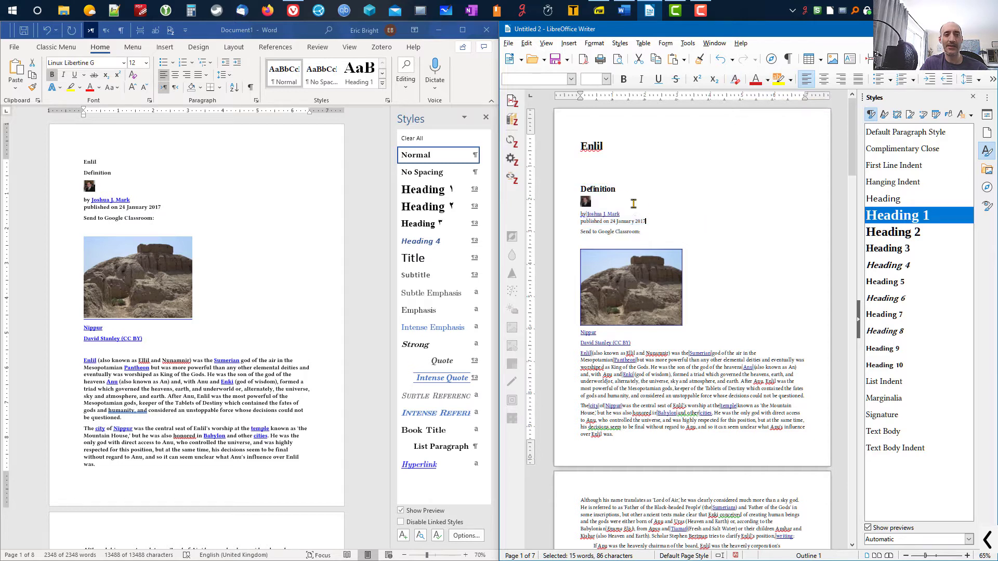
pyautogui.click(597, 146)
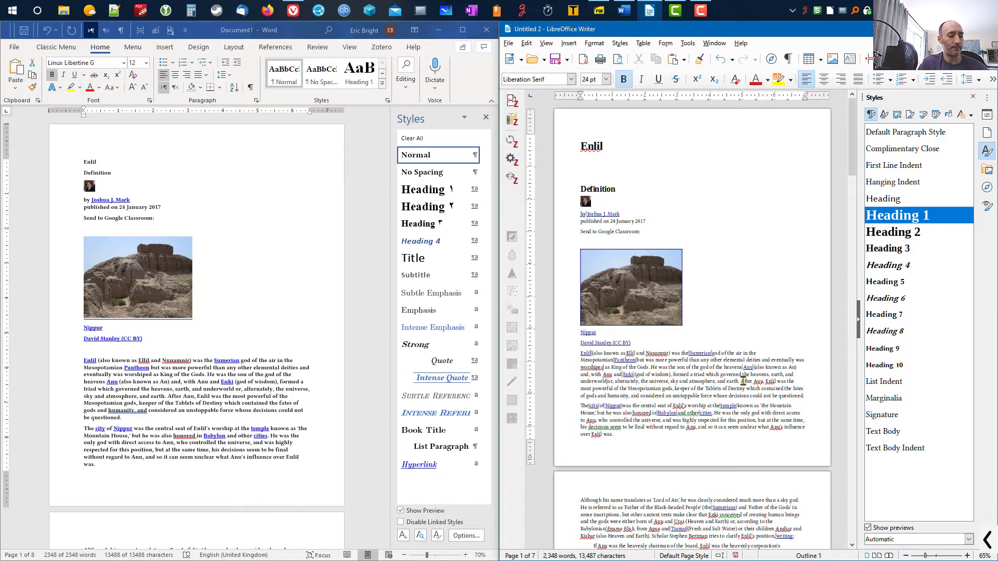
# Switch to Word and examine the paragraph styles applied to the Enlil title and the text beneath it.
pyautogui.click(258, 248)
pyautogui.hotkey('ctrl', 'a')
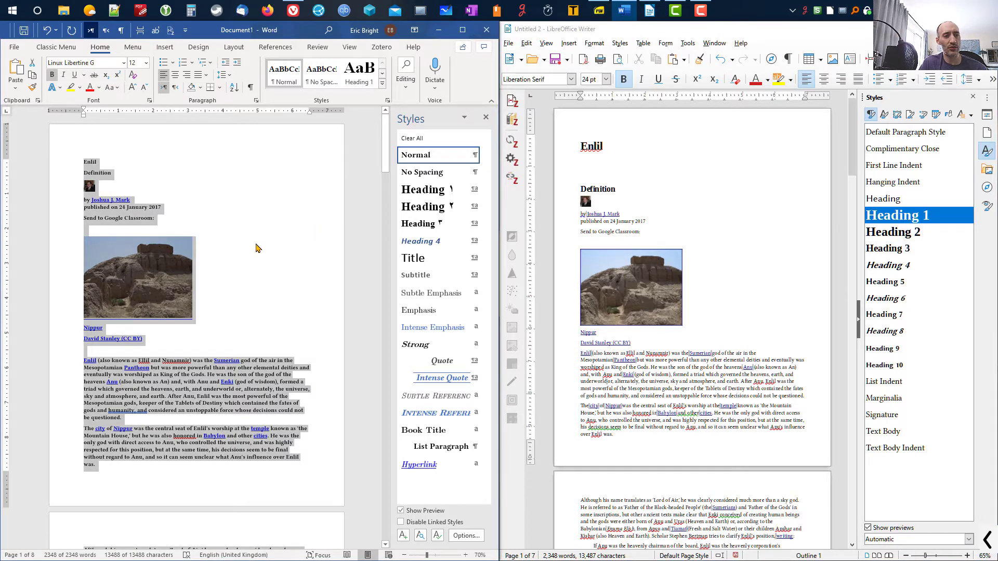
pyautogui.click(195, 208)
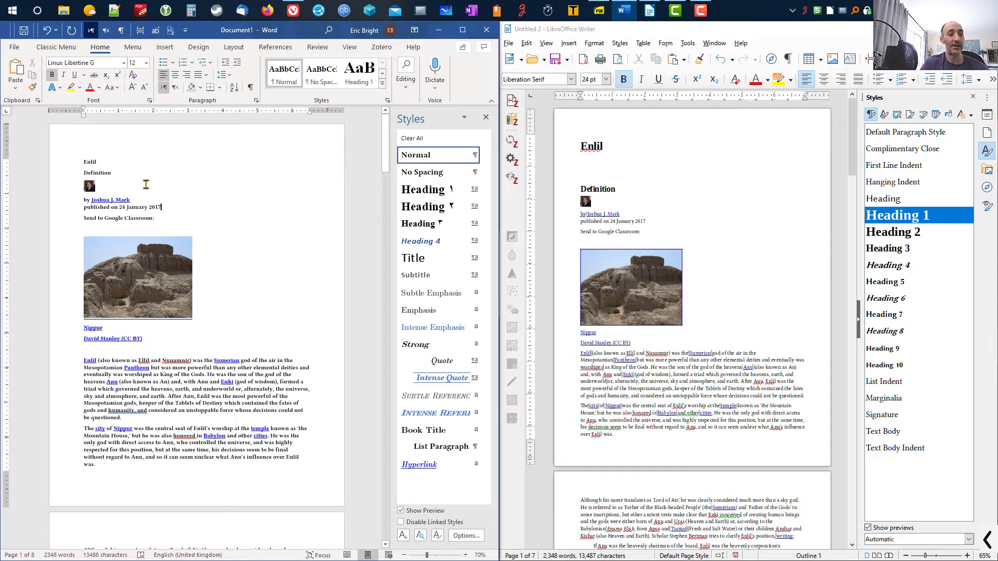
pyautogui.moveTo(108, 173); pyautogui.dragTo(75, 160)
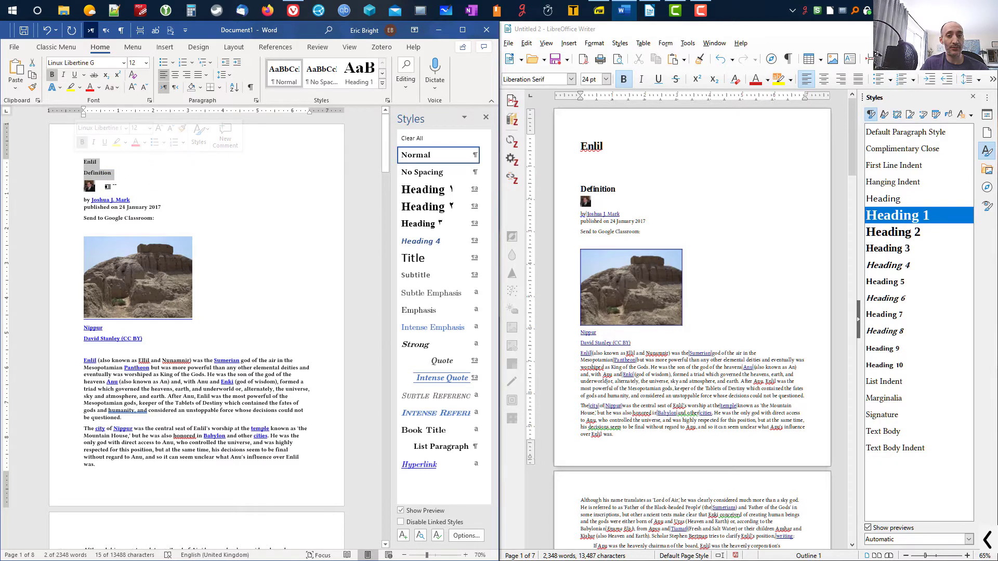
pyautogui.click(140, 175)
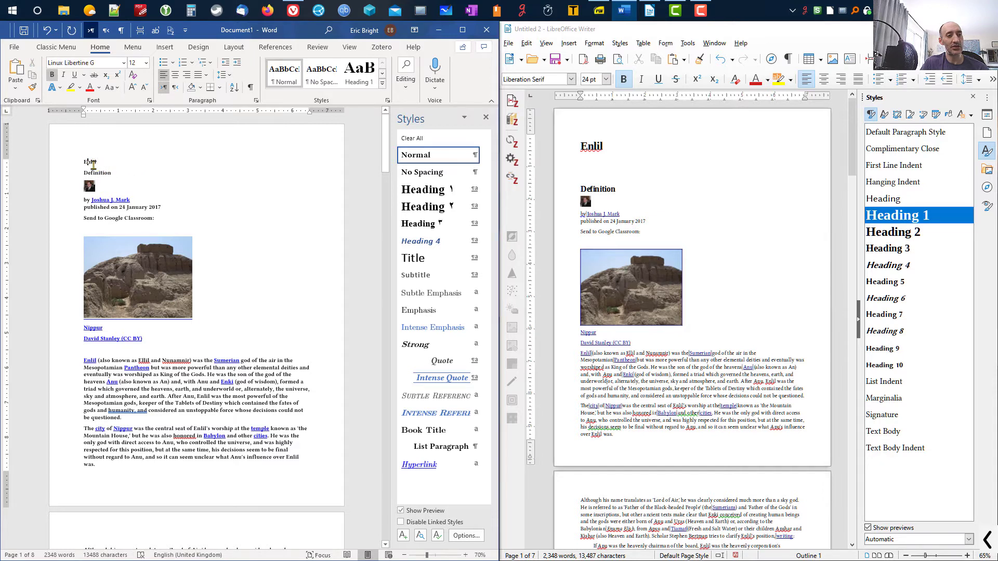
pyautogui.moveTo(82, 161); pyautogui.dragTo(229, 457)
pyautogui.click(118, 162)
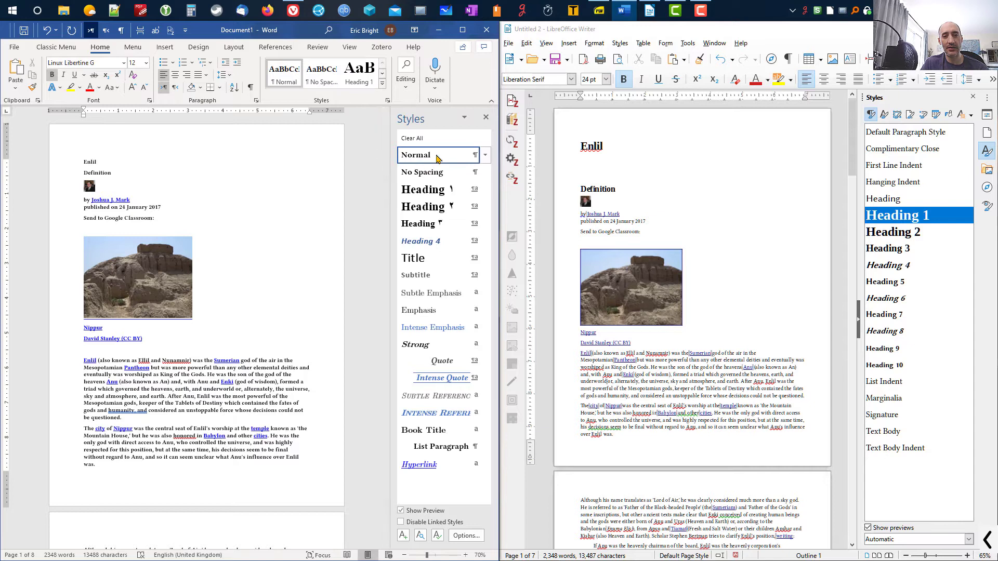
pyautogui.moveTo(437, 158)
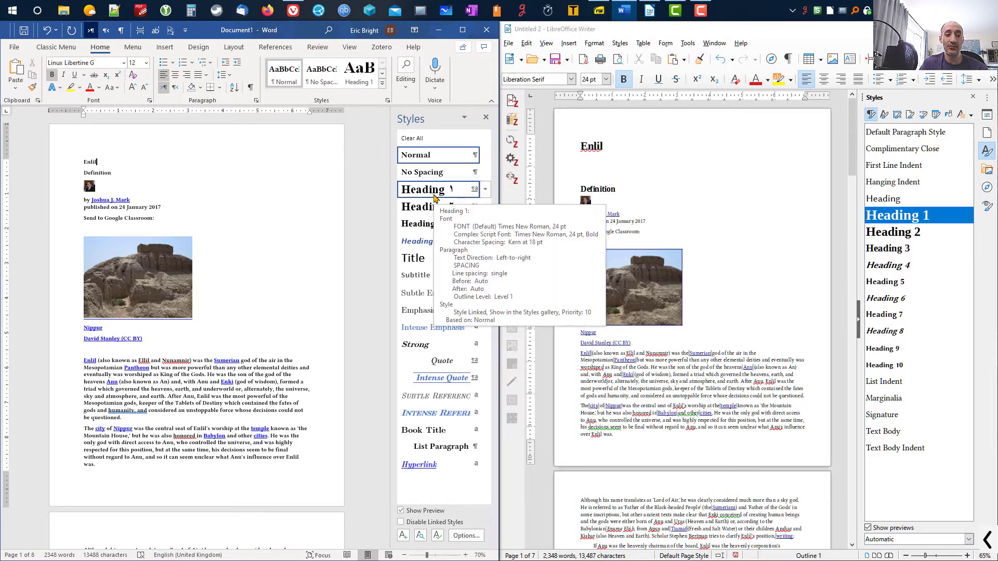
# Apply the Heading 1 style to the Enlil title in the Word document.
pyautogui.click(60, 164)
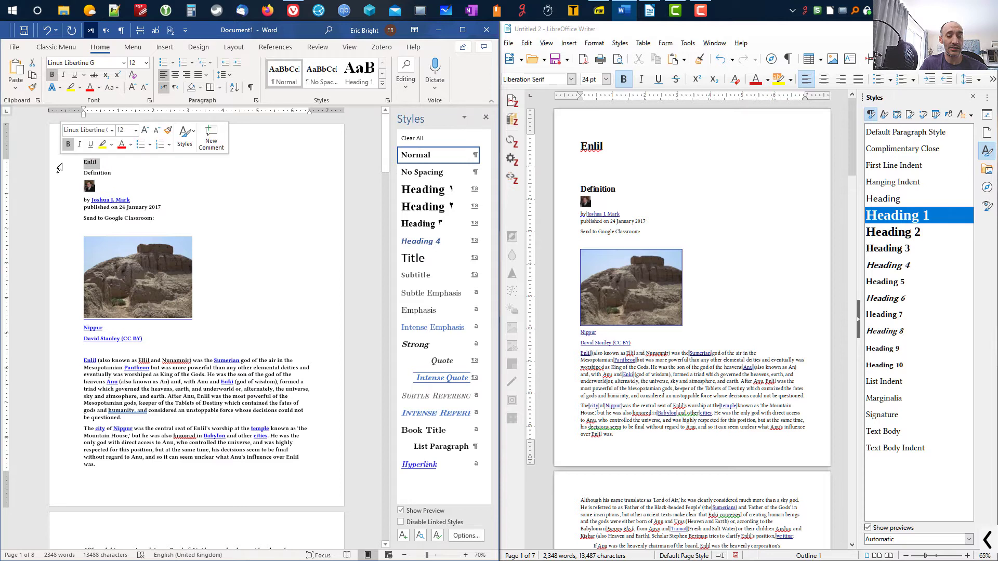
pyautogui.click(424, 192)
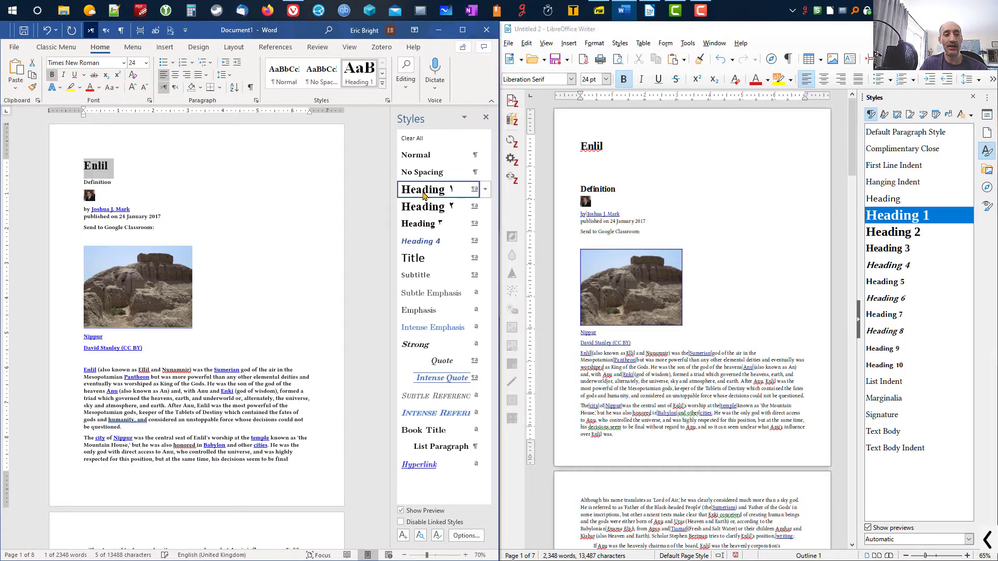
pyautogui.click(233, 192)
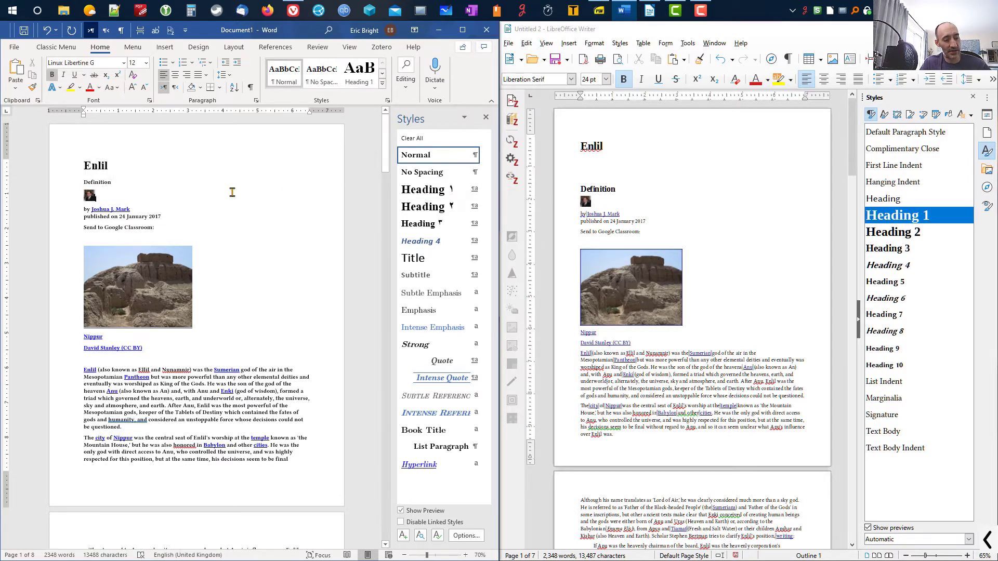
# Clear all formatting from the entire Word document.
pyautogui.hotkey('ctrl', 'a')
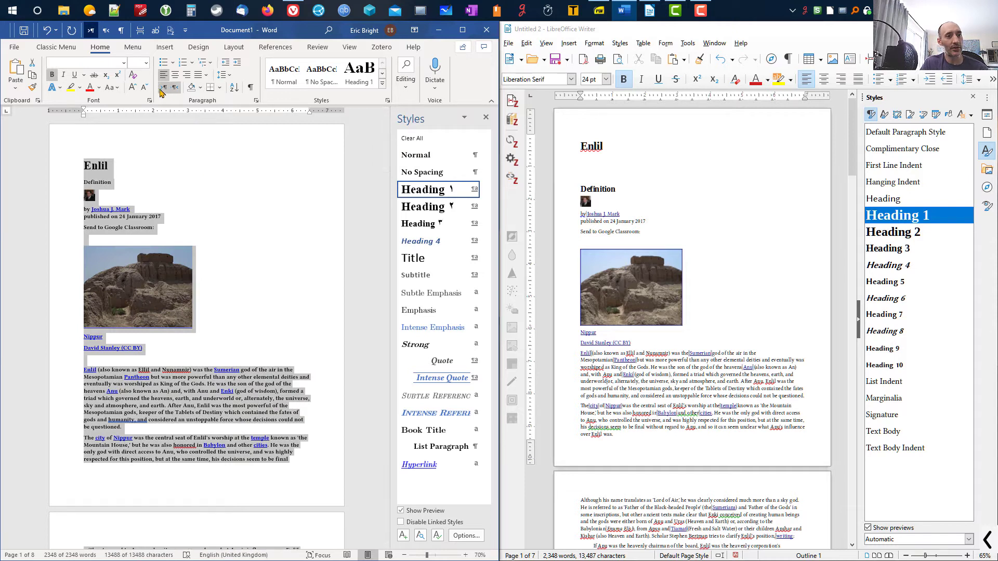
pyautogui.click(133, 76)
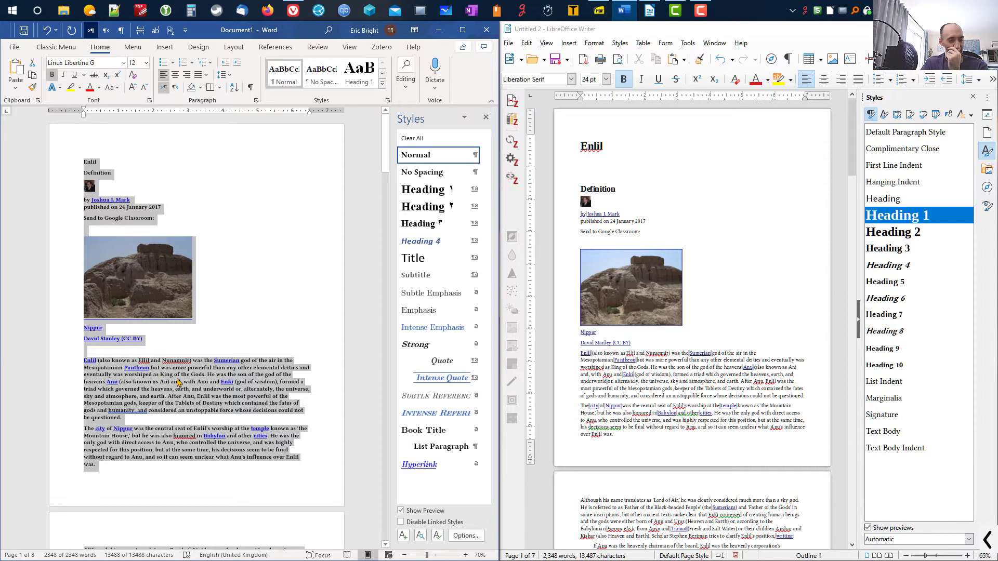
pyautogui.click(193, 399)
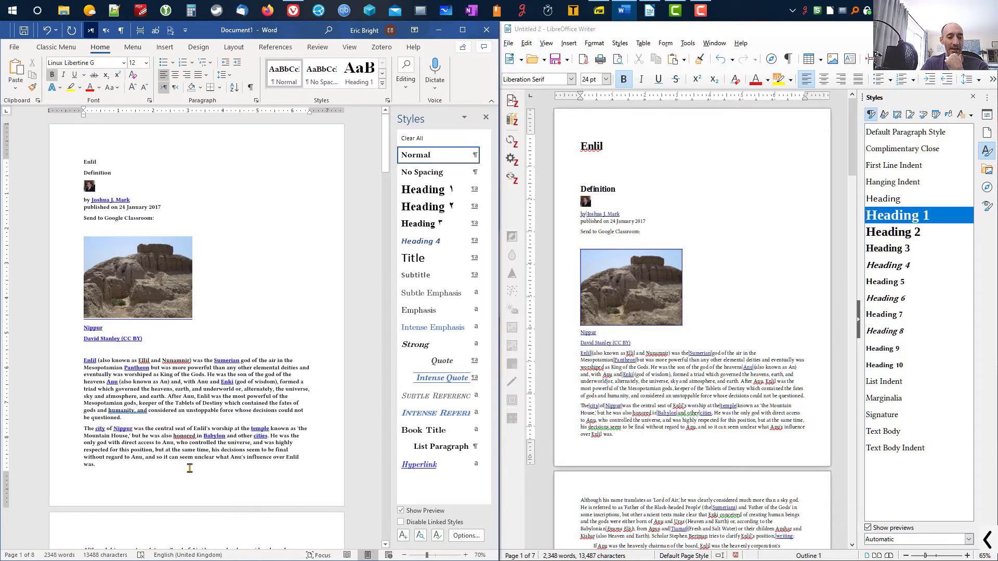
# Apply the Heading 3 style to the photo, its captions and the first two body paragraphs, and clear all formatting from that same selection.
pyautogui.moveTo(133, 467); pyautogui.dragTo(42, 347)
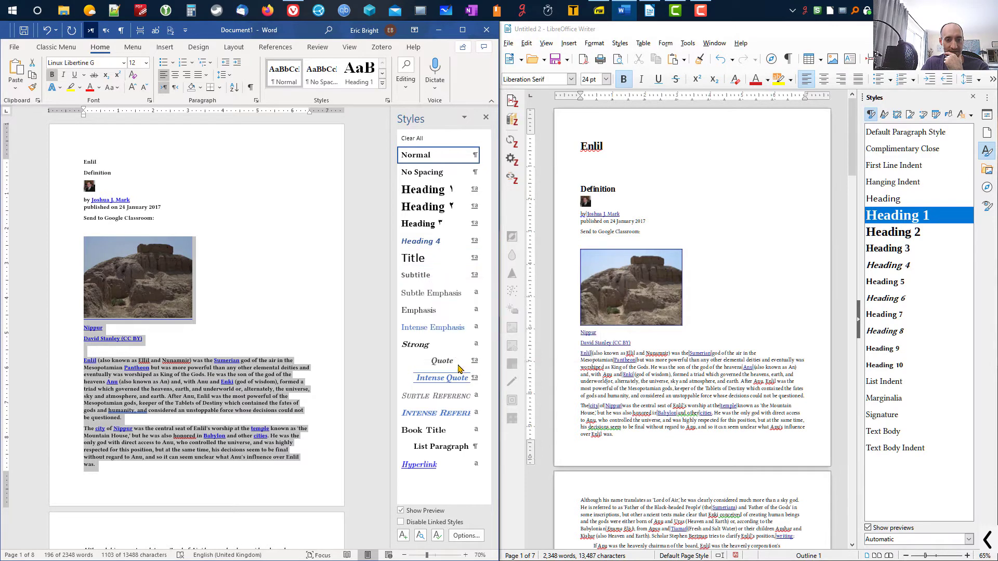
pyautogui.click(437, 227)
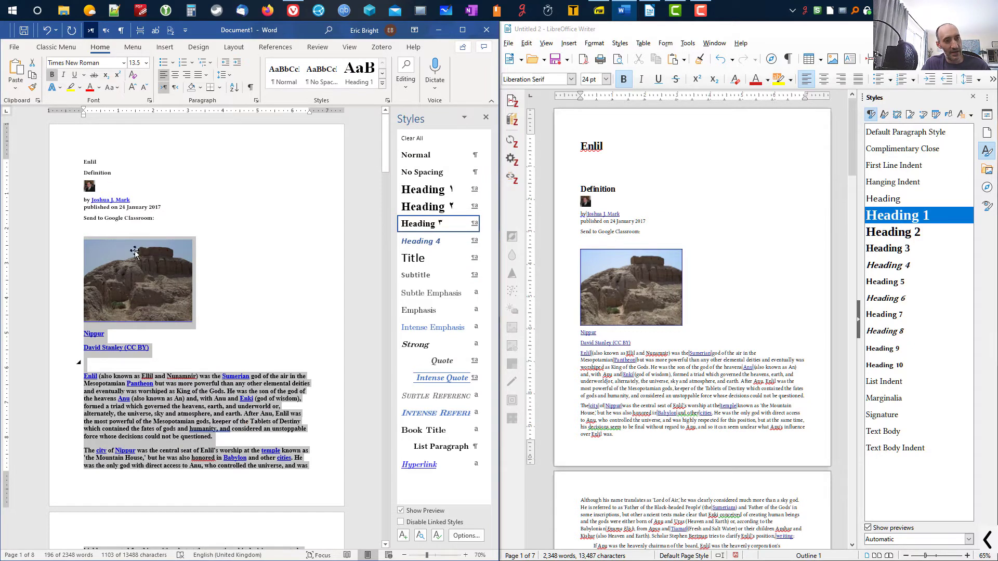
pyautogui.click(133, 74)
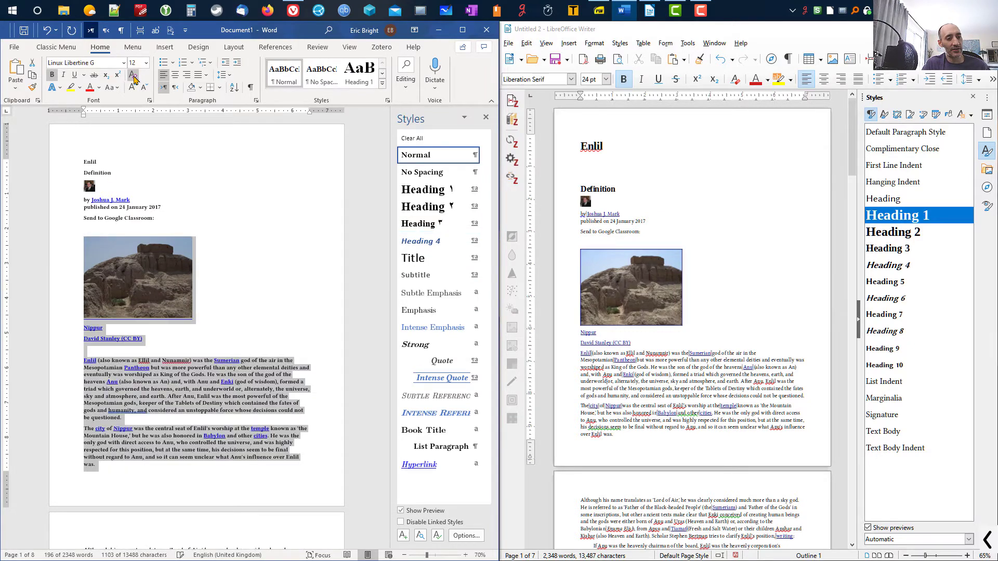
pyautogui.click(193, 207)
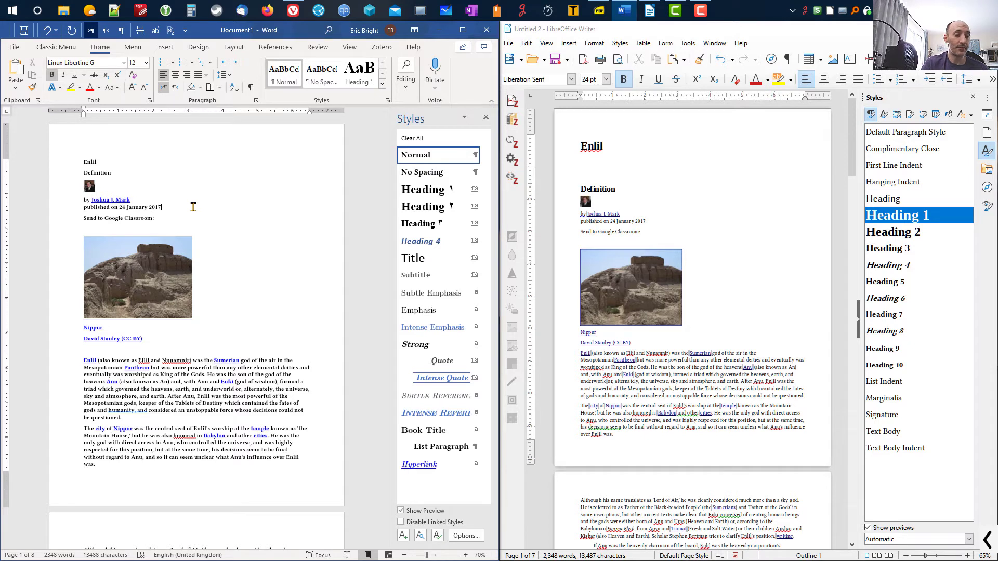
# Switch to LibreOffice Writer and delete the extra empty line between the Enlil title and the Definition heading.
pyautogui.click(717, 198)
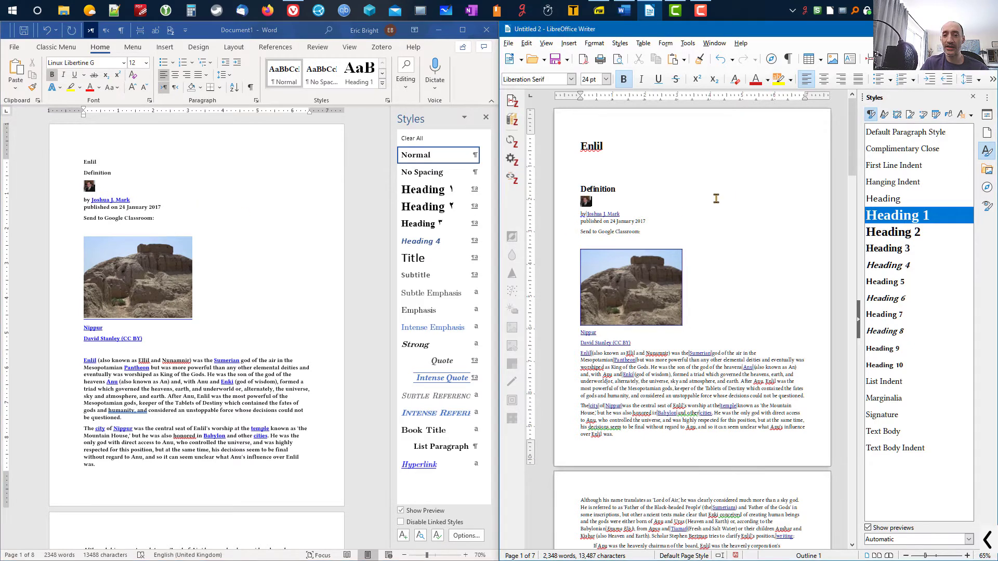
pyautogui.click(608, 188)
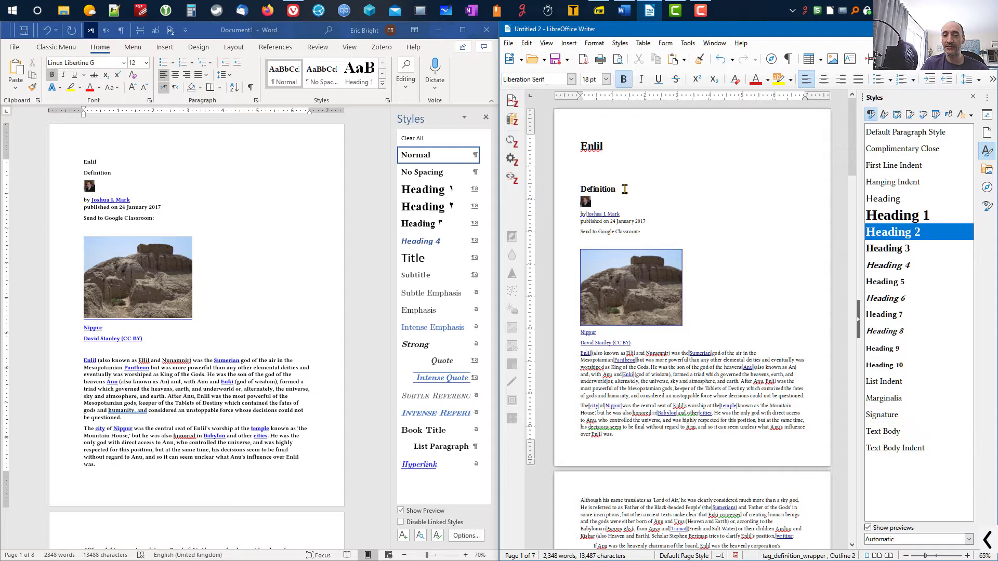
pyautogui.doubleClick(578, 189)
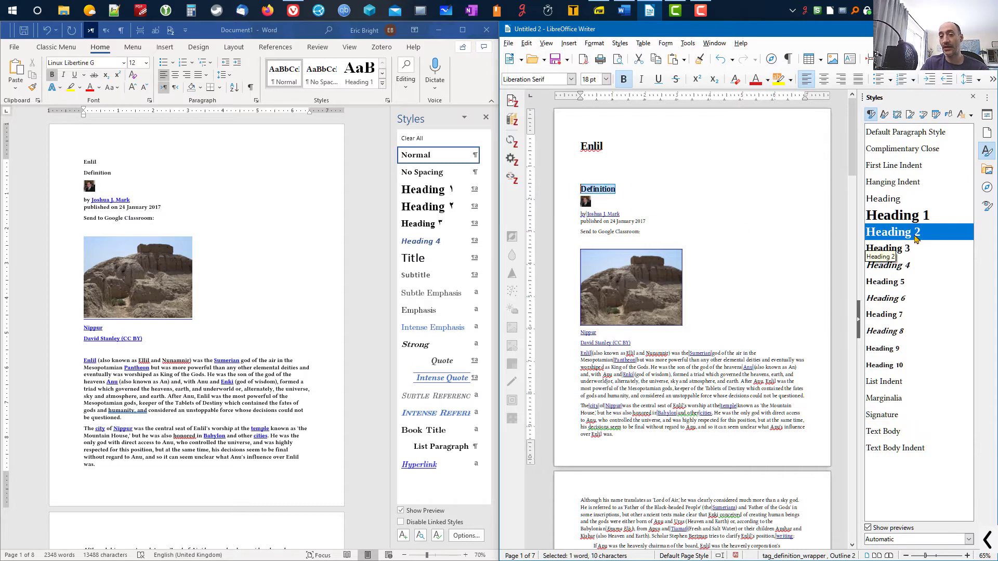
pyautogui.click(602, 165)
pyautogui.press('Delete')
pyautogui.press('Delete')
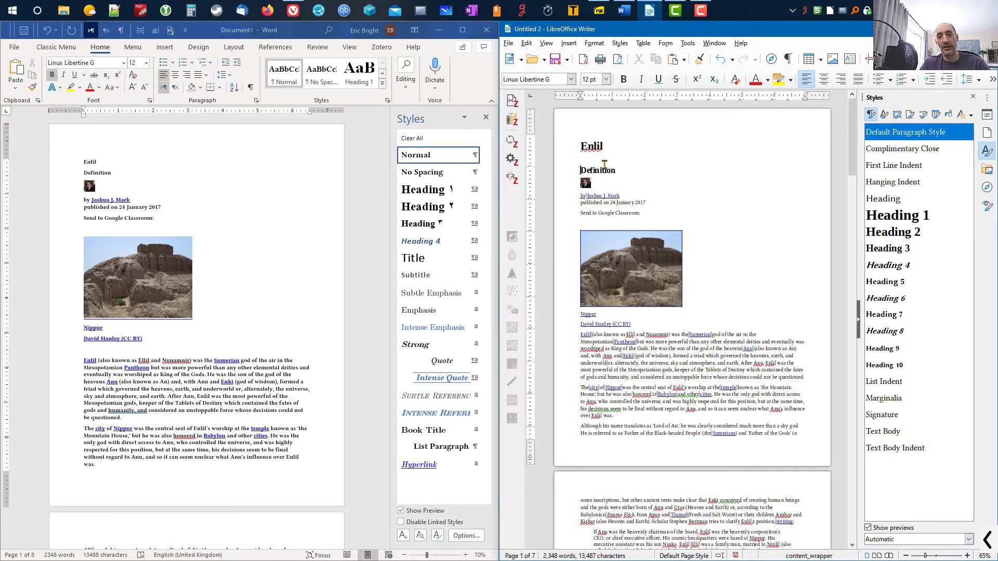
pyautogui.hotkey('ctrl', '2')
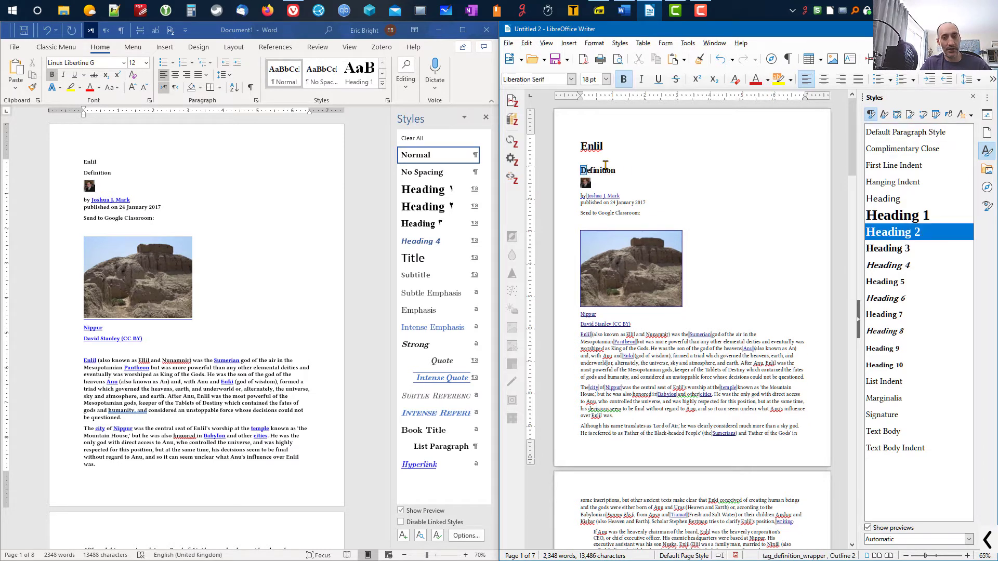
pyautogui.press('Down')
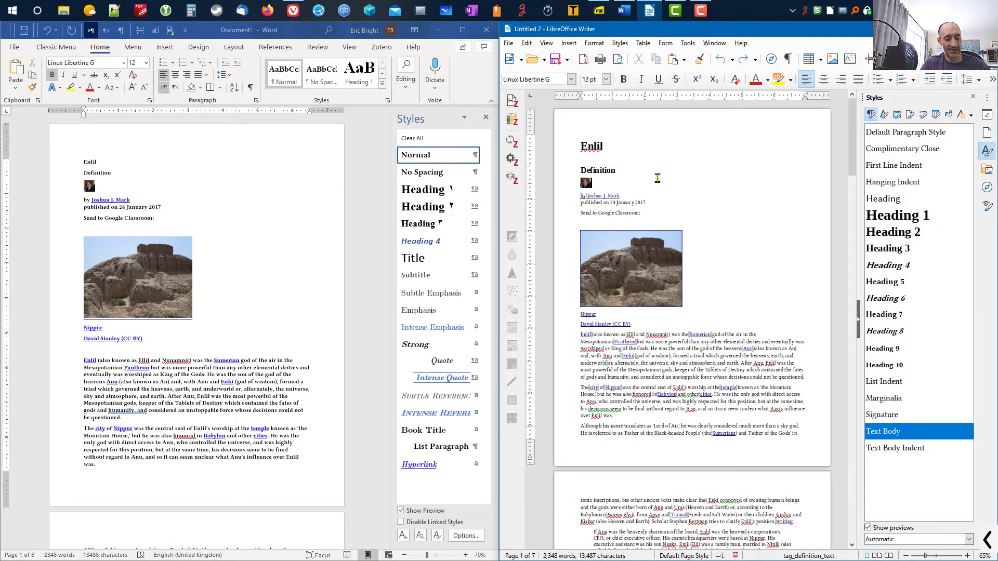
# Clear the direct formatting from the Enlil title through the opening lines of the second page.
pyautogui.hotkey('ctrl', 'a')
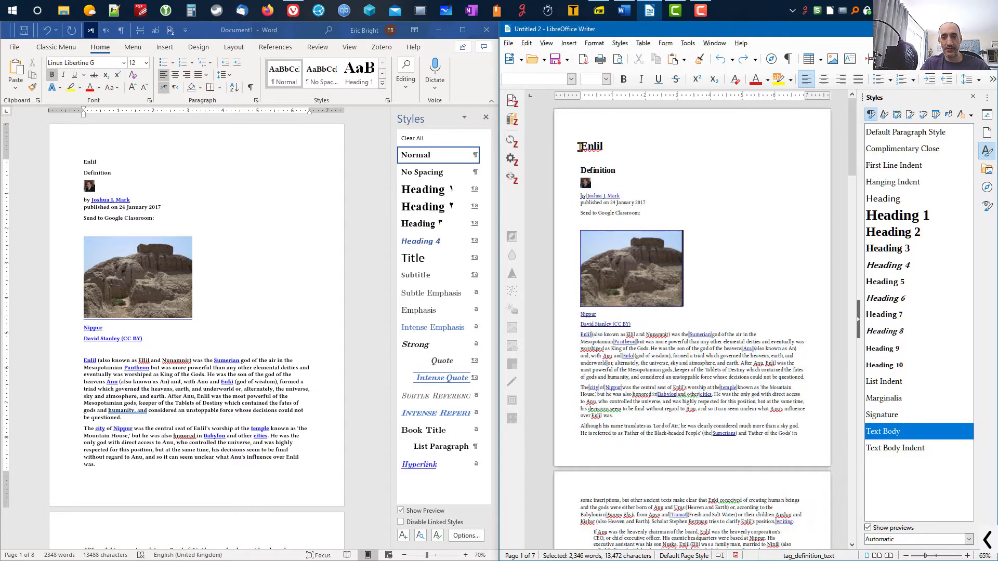
pyautogui.moveTo(580, 146); pyautogui.dragTo(735, 515)
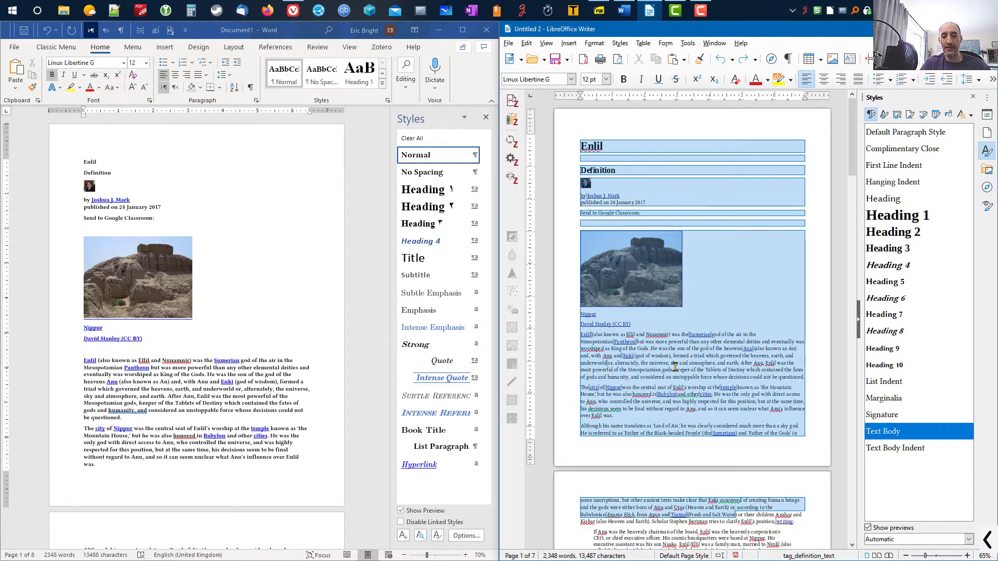
pyautogui.click(738, 83)
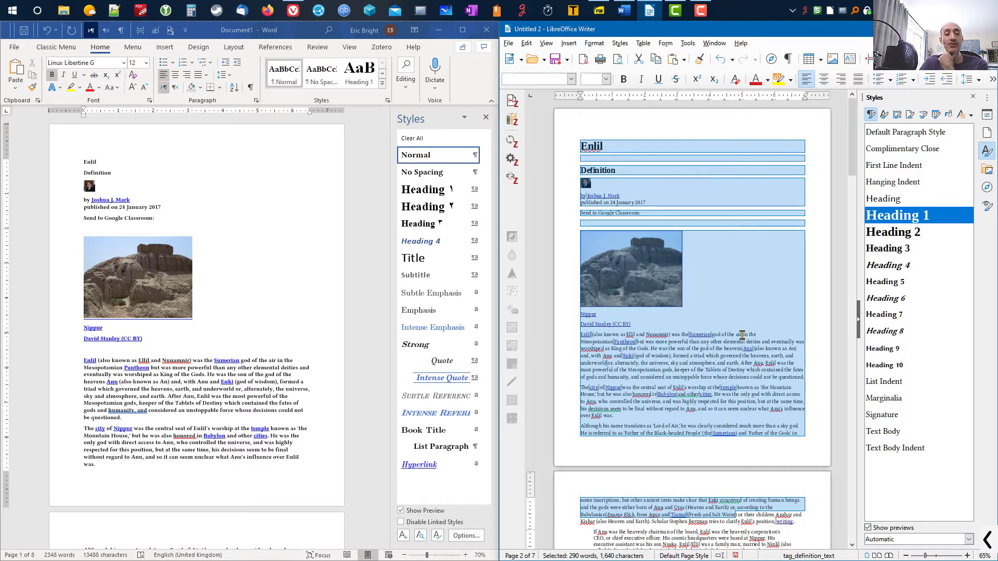
# Switch to Word and apply Heading 1 to the Enlil title and Heading 2 to the Definition line.
pyautogui.click(97, 163)
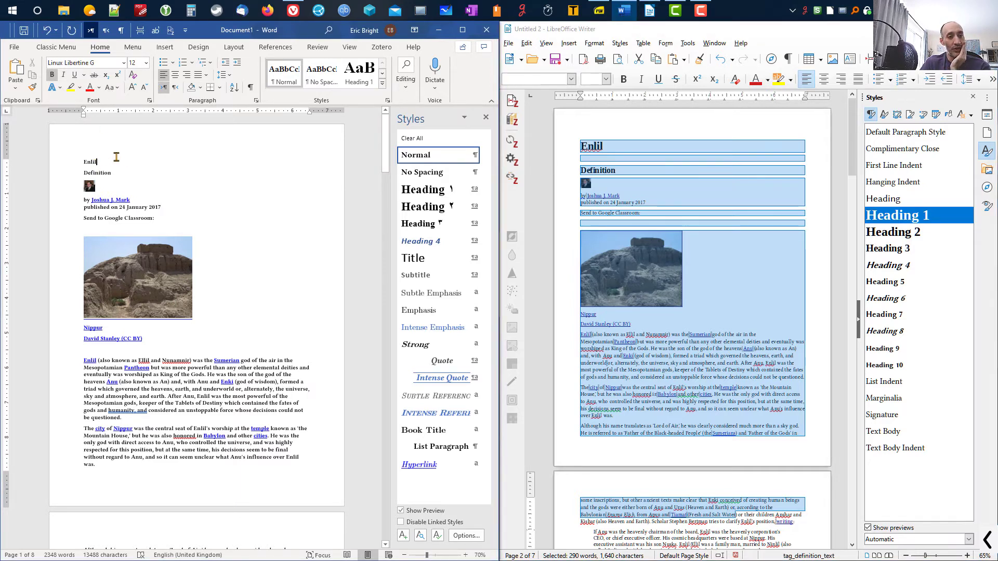
pyautogui.click(88, 163)
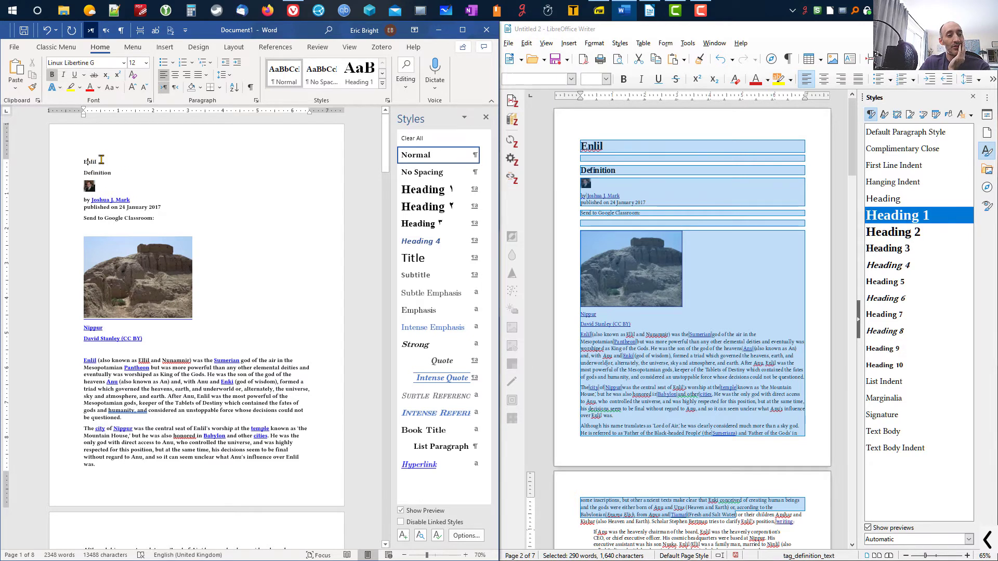
pyautogui.click(426, 190)
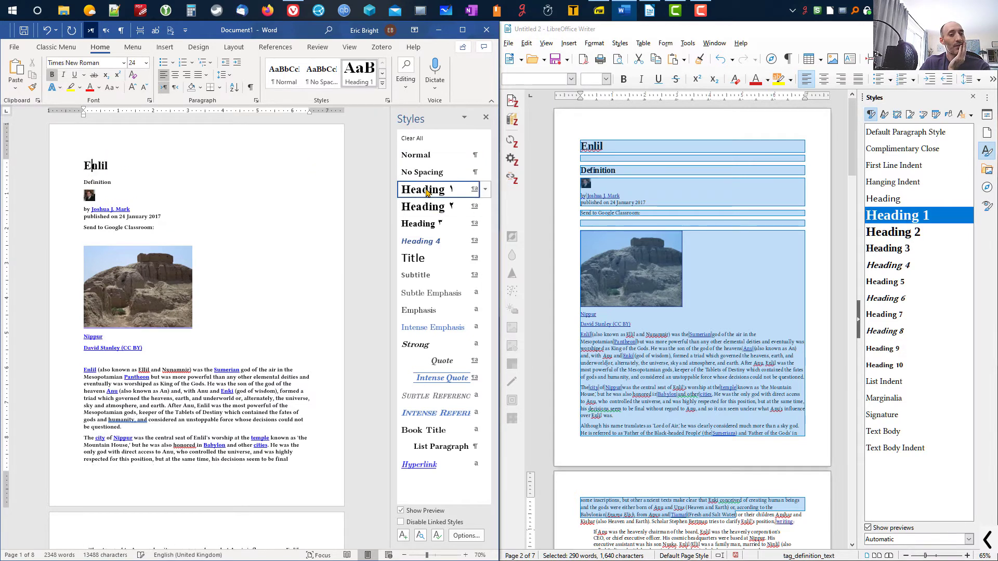
pyautogui.click(107, 182)
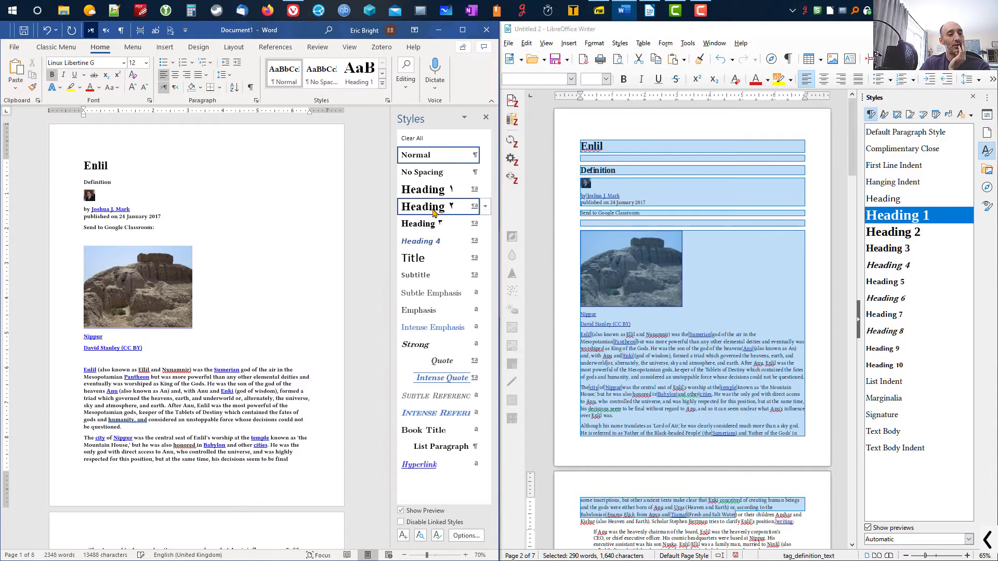
pyautogui.click(433, 208)
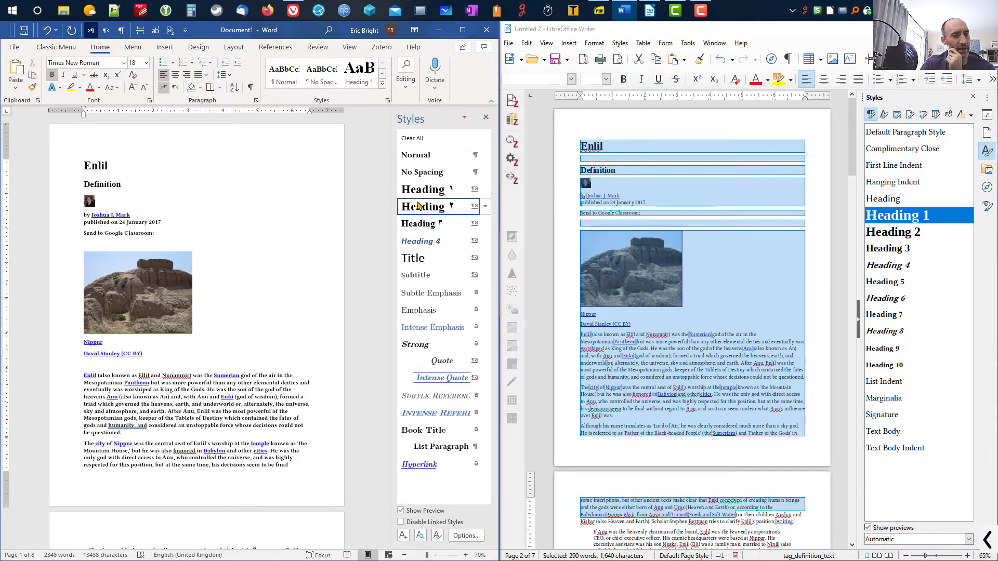
# Examine the paragraph style of the first body paragraph in Word and, after switching to LibreOffice Writer, of the same paragraph there.
pyautogui.scroll(-2, 308, 217)
pyautogui.scroll(-2, 308, 218)
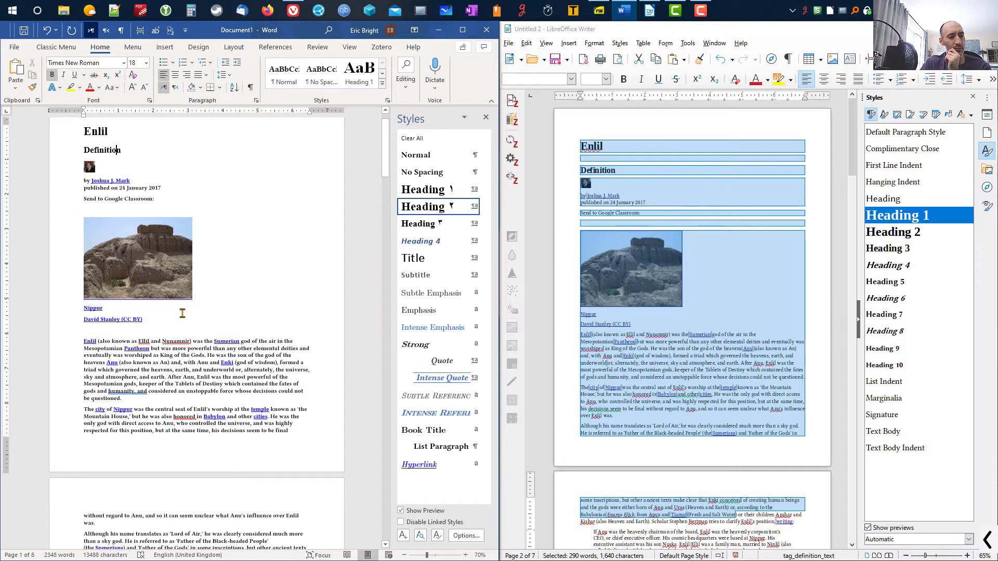
pyautogui.click(174, 348)
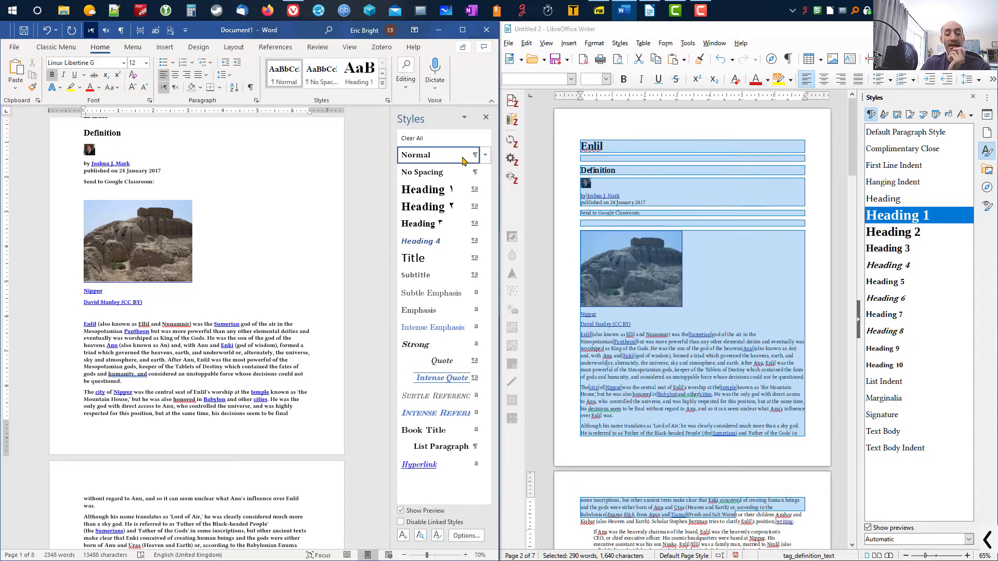
pyautogui.moveTo(463, 161)
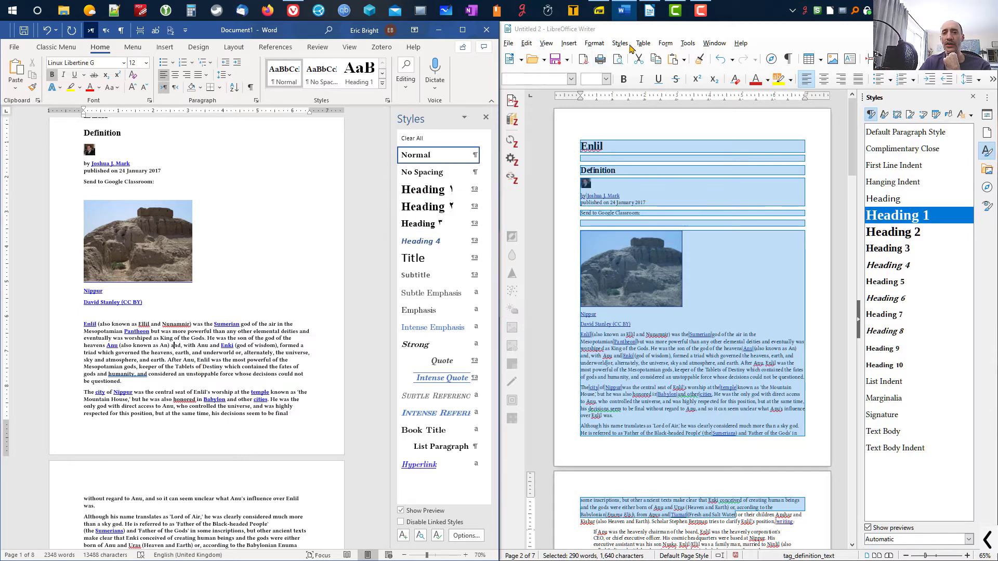
pyautogui.click(647, 31)
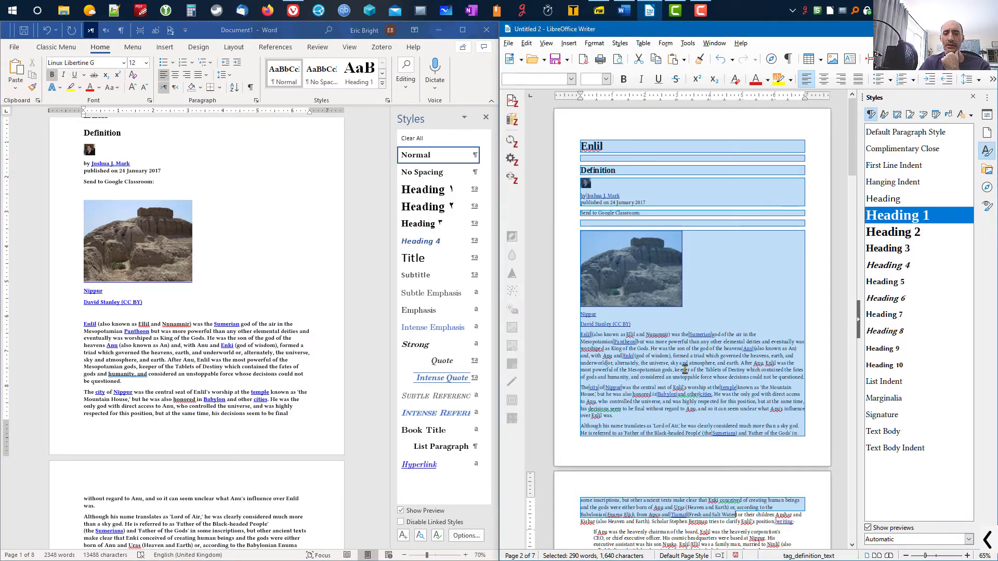
pyautogui.click(685, 370)
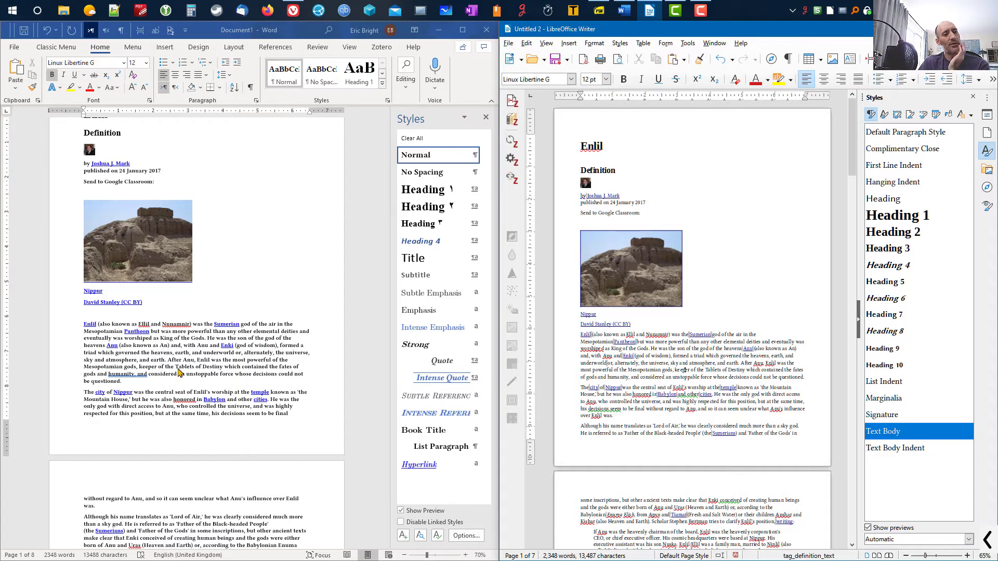
# Switch to Word and modify the Normal style to remove its bold formatting.
pyautogui.hotkey('alt', 'Tab')
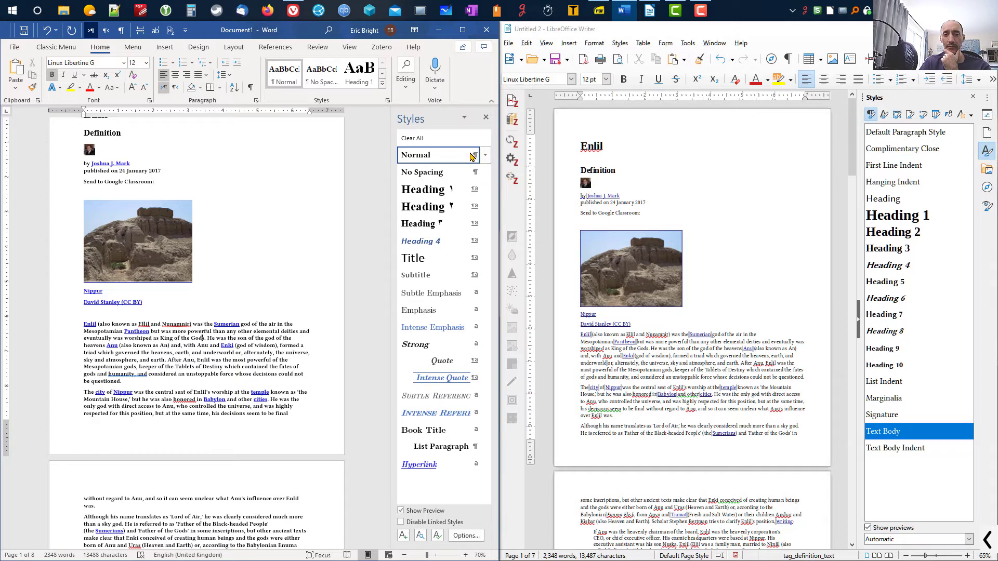
pyautogui.moveTo(424, 158)
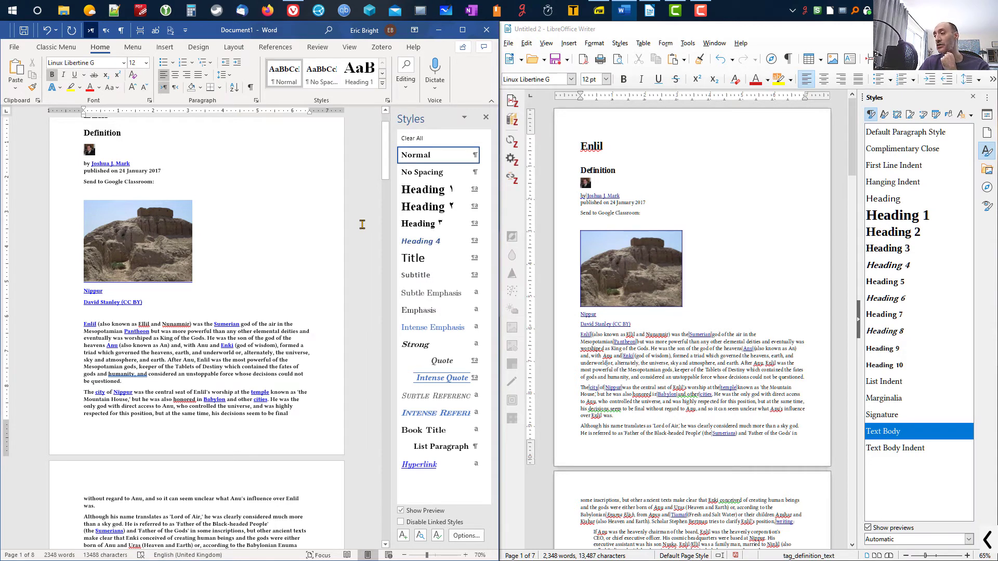
pyautogui.click(486, 155)
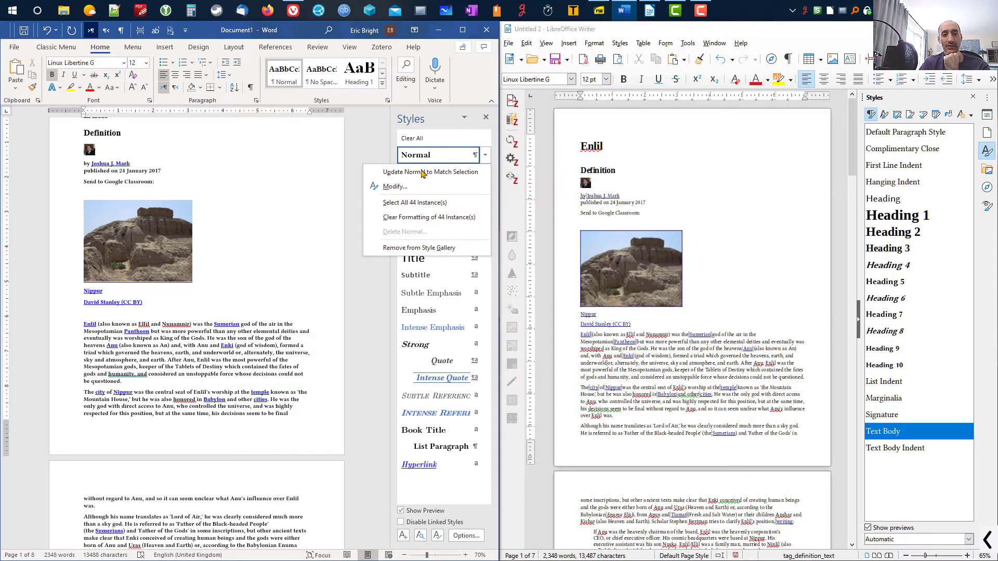
pyautogui.click(393, 187)
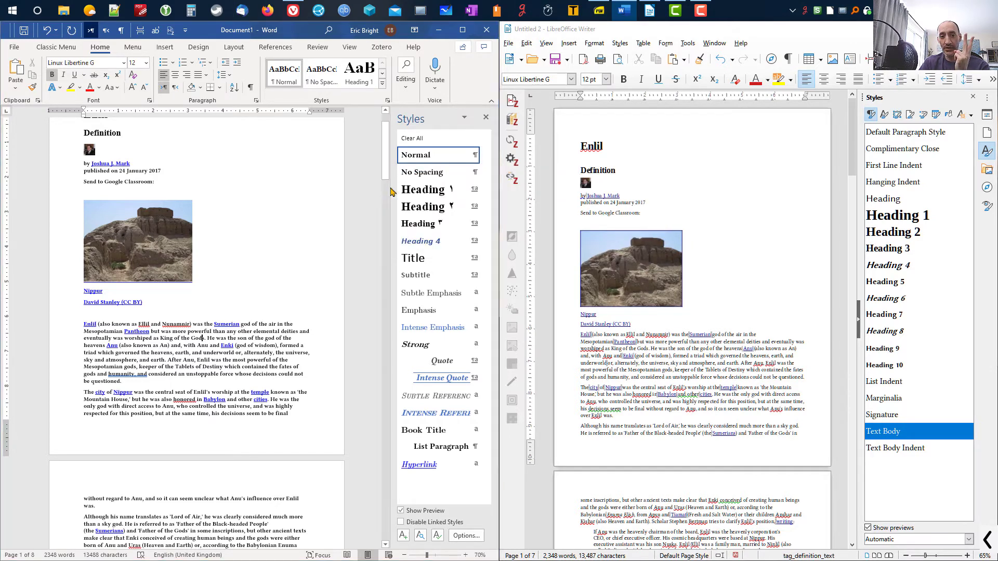
pyautogui.moveTo(422, 137); pyautogui.dragTo(277, 143)
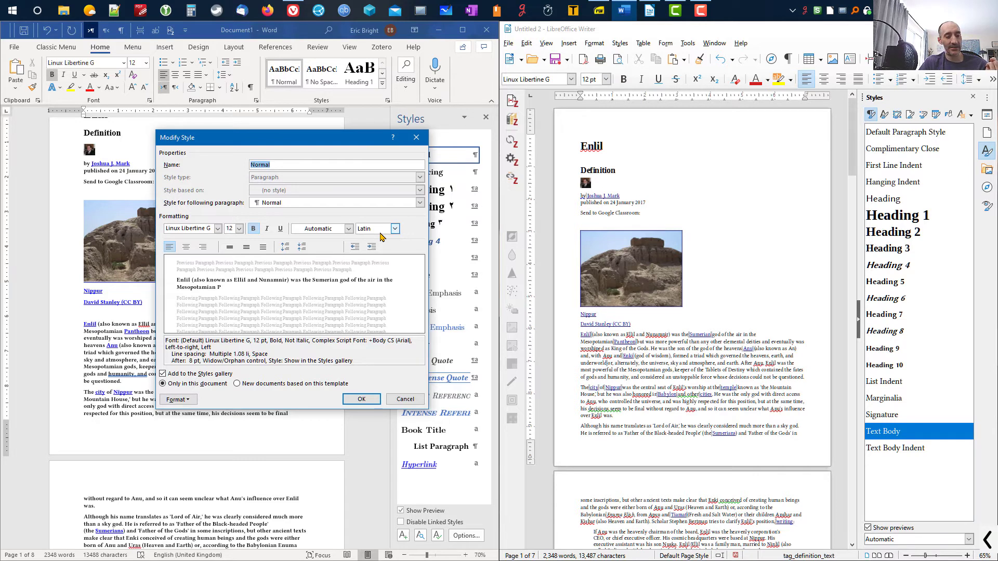
pyautogui.click(254, 229)
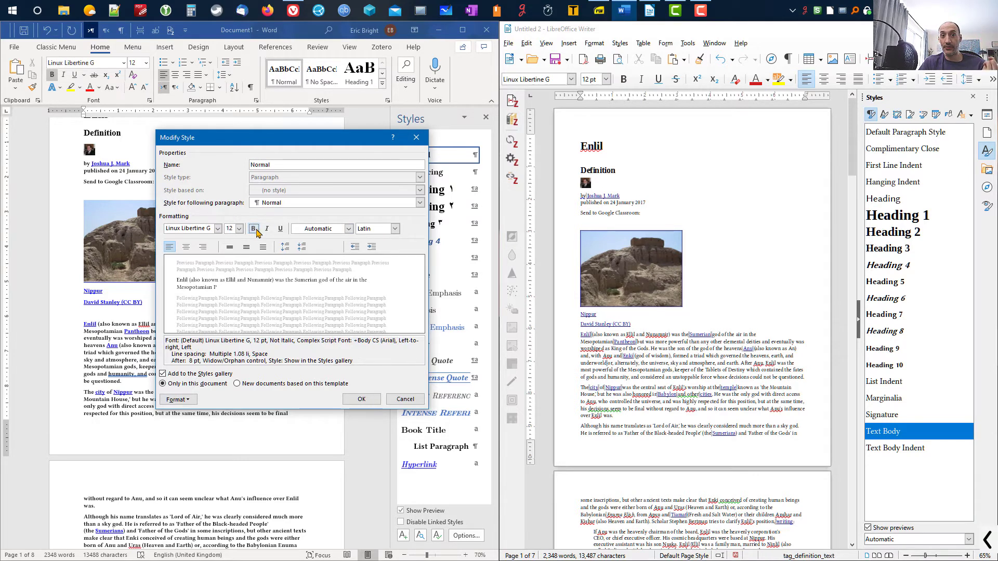
pyautogui.click(361, 400)
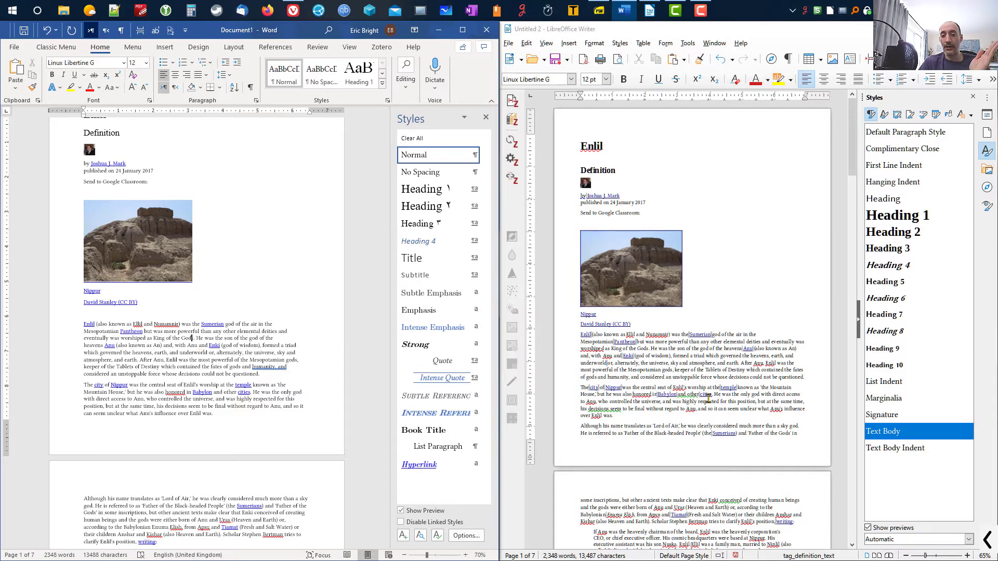
# Switch to LibreOffice Writer and set the Text Body paragraph style's Western font style to Bold.
pyautogui.click(705, 370)
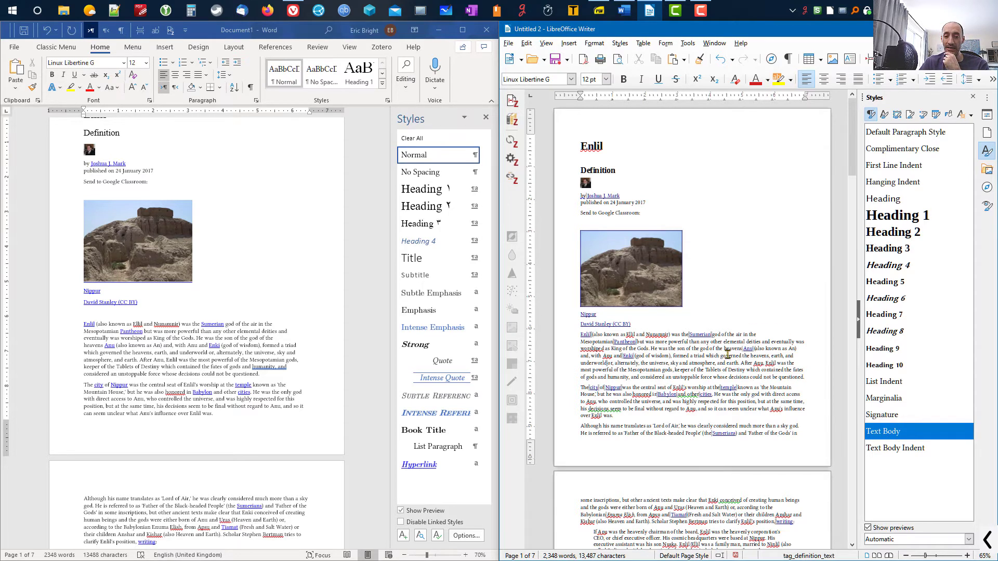
pyautogui.moveTo(581, 363); pyautogui.dragTo(665, 427)
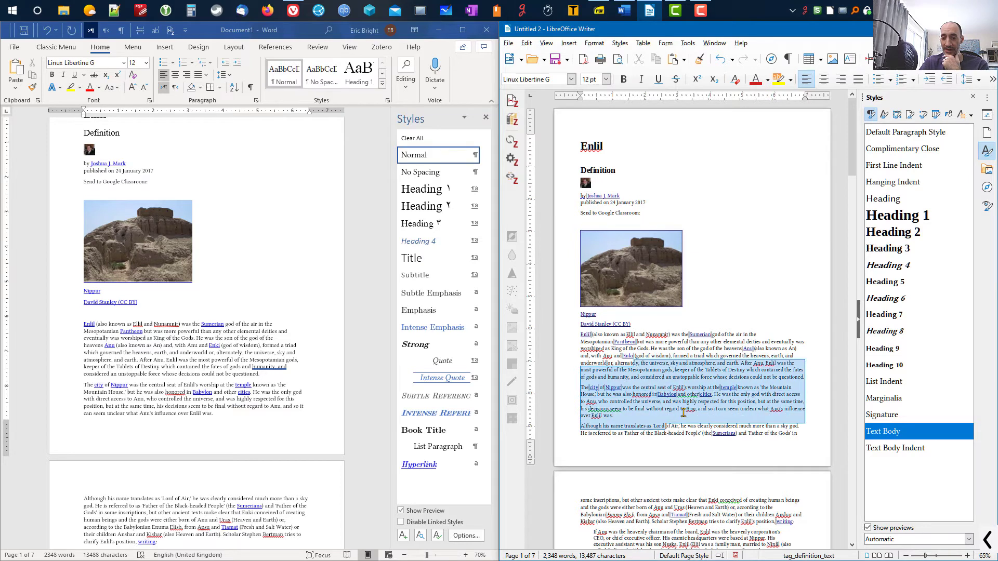
pyautogui.click(725, 371)
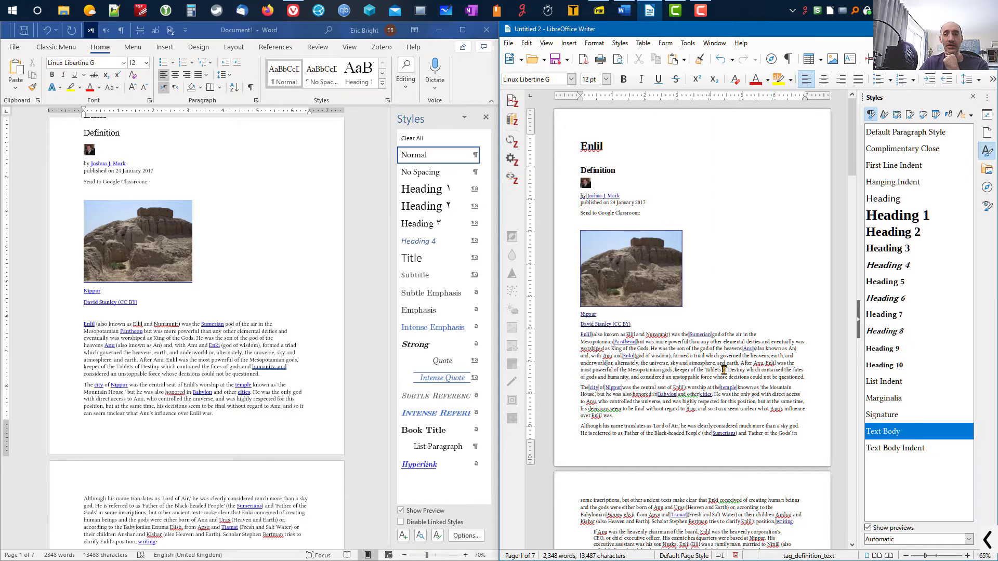
pyautogui.rightClick(882, 436)
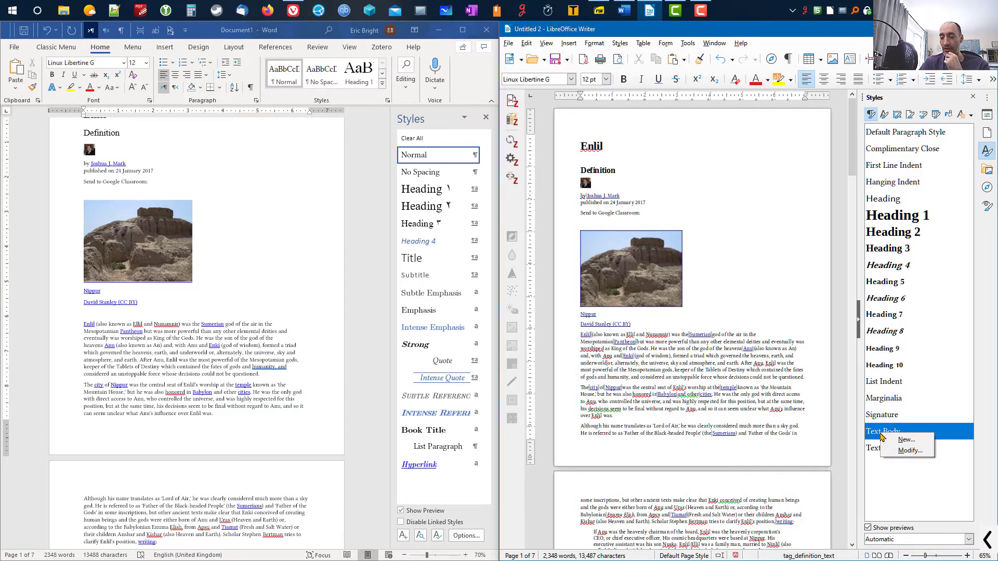
pyautogui.click(908, 452)
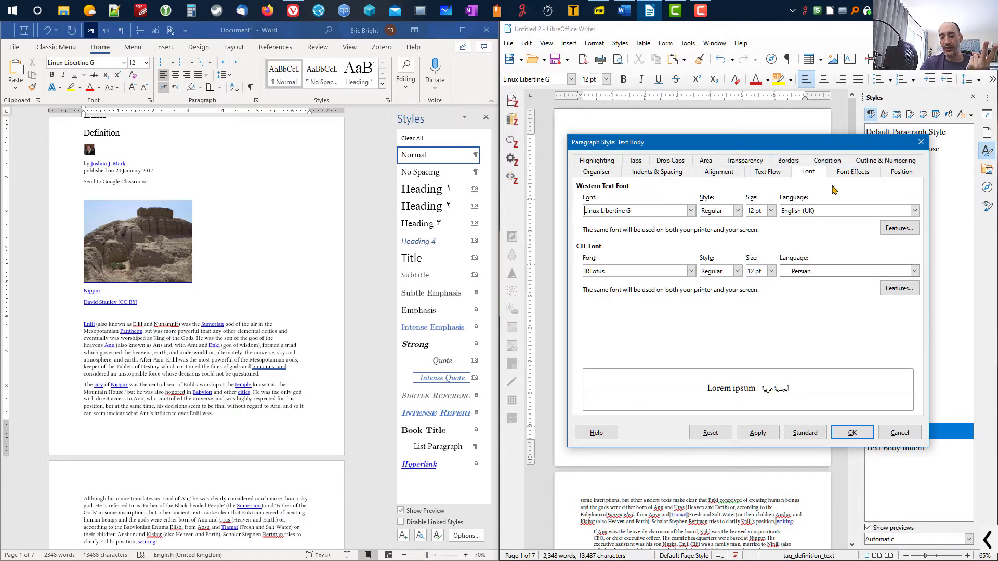
pyautogui.click(737, 212)
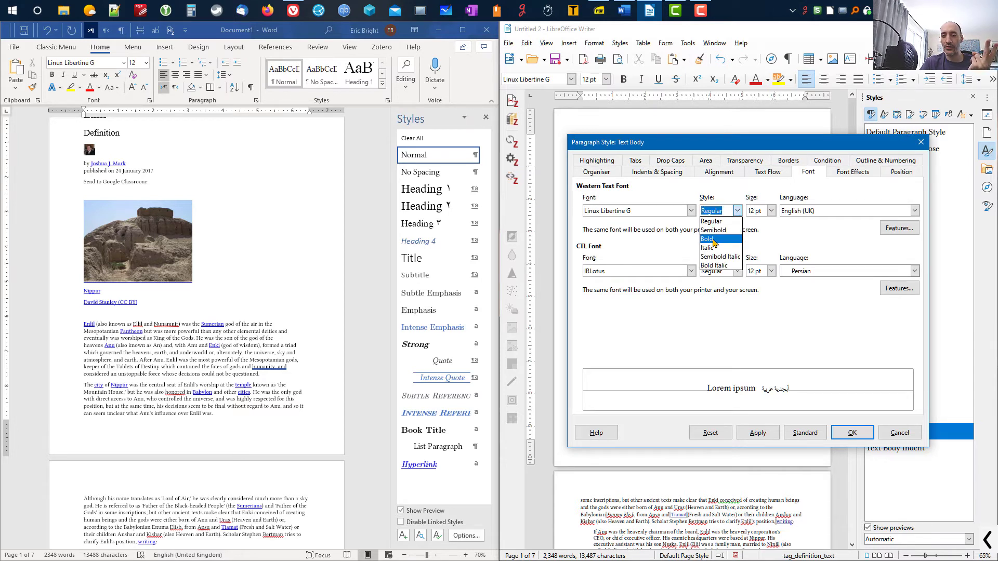
pyautogui.click(737, 211)
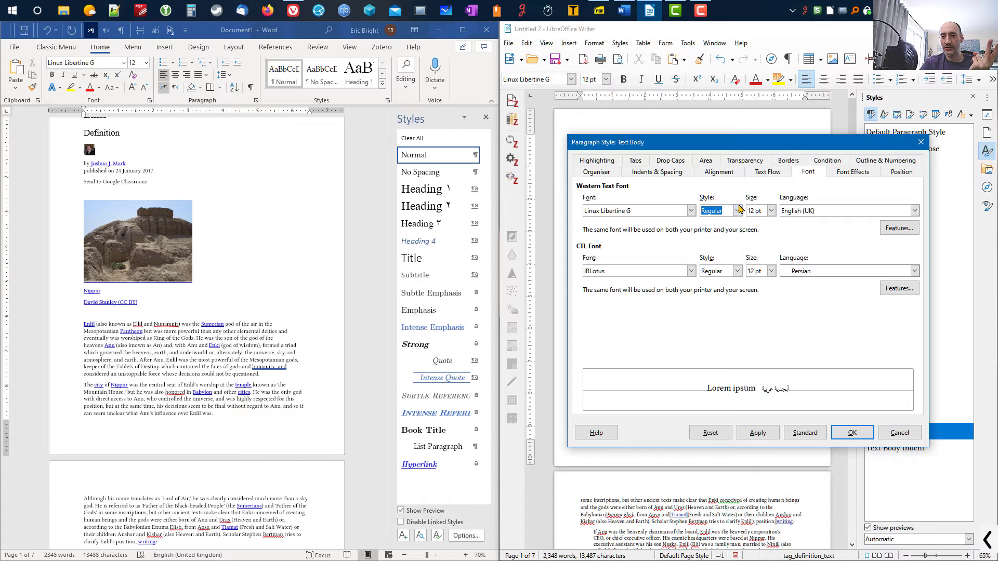
pyautogui.click(737, 211)
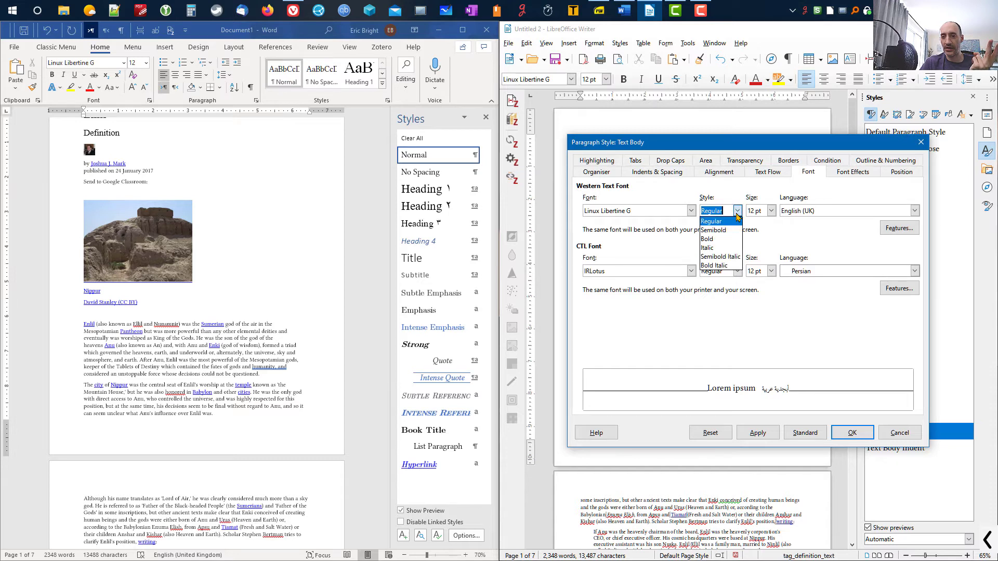
pyautogui.click(711, 240)
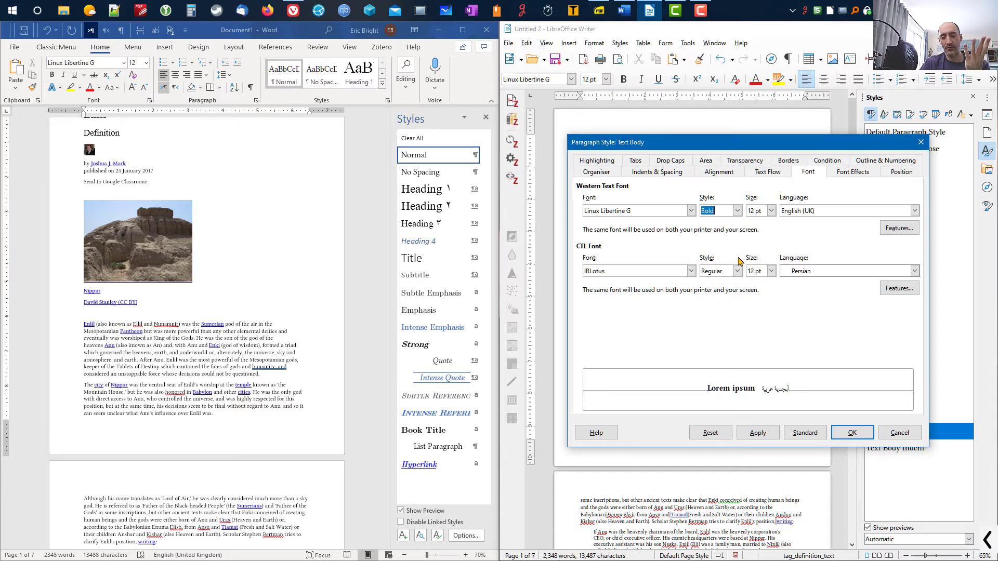
pyautogui.click(842, 431)
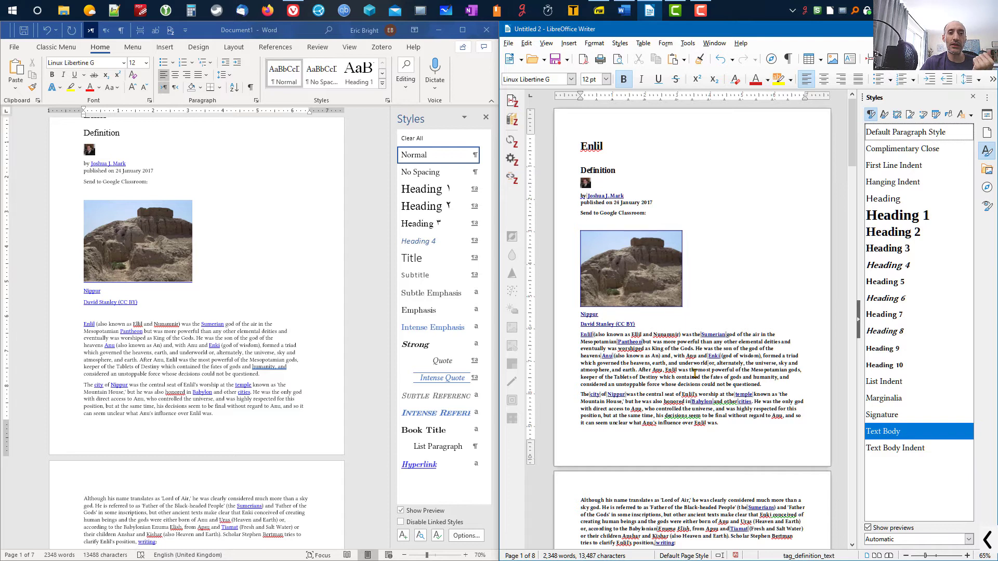
pyautogui.scroll(-1, 732, 404)
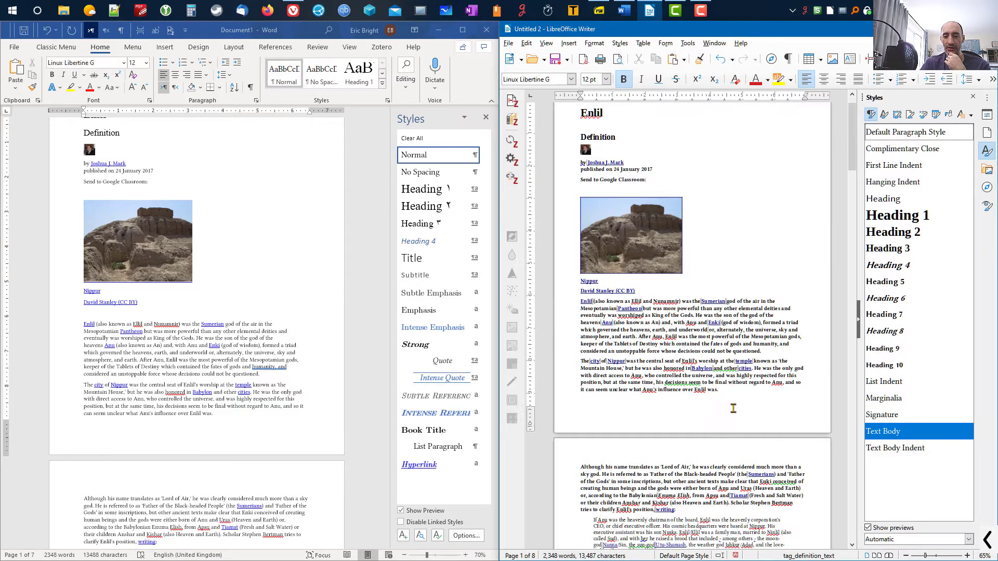
# Set the Text Body paragraph style's Western font style back to Regular.
pyautogui.rightClick(891, 433)
pyautogui.click(915, 453)
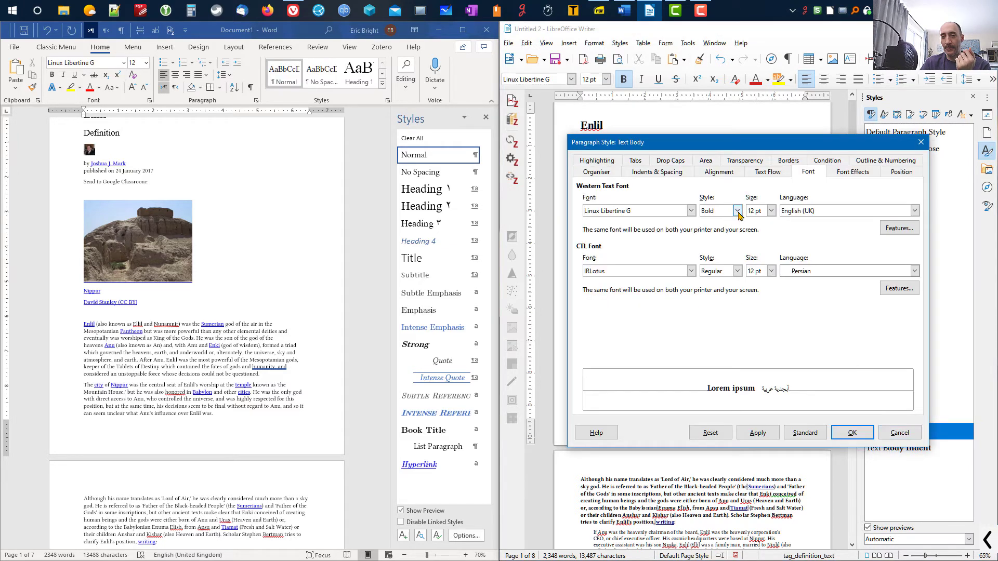
pyautogui.click(738, 210)
pyautogui.click(725, 222)
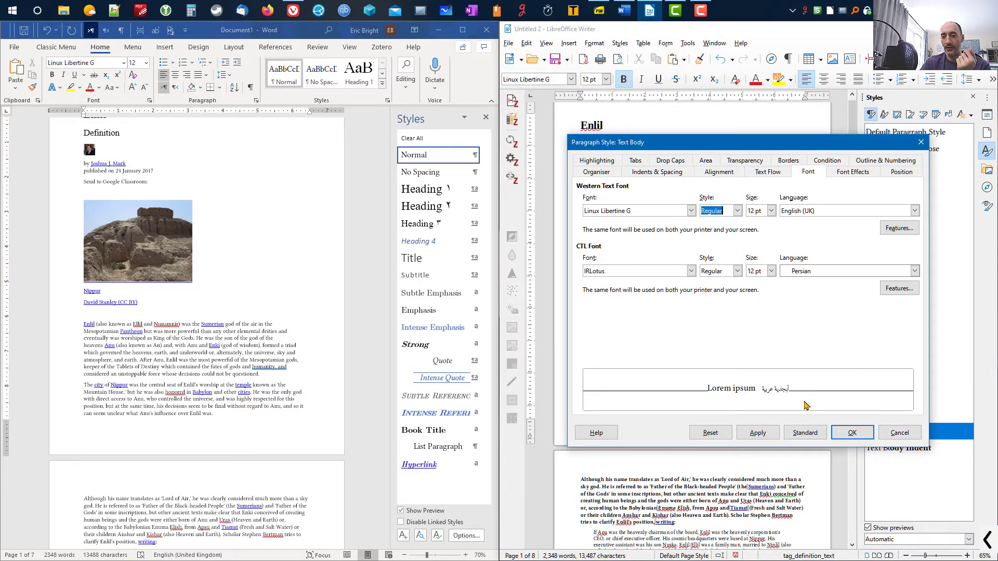
pyautogui.click(853, 433)
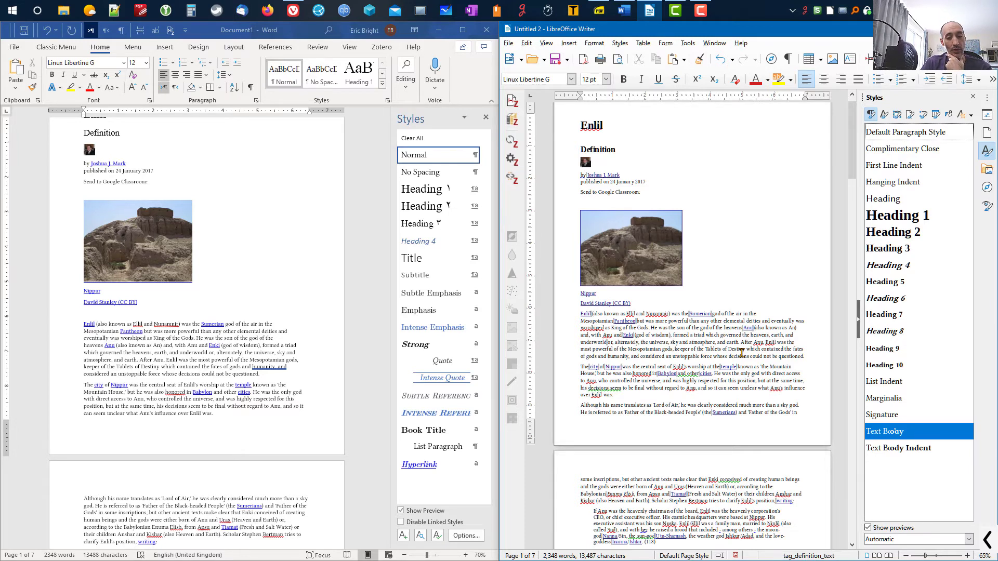
# Compare the second-page body text and the quoted passage between the Word and LibreOffice Writer documents.
pyautogui.scroll(-2, 593, 377)
pyautogui.scroll(-5, 193, 369)
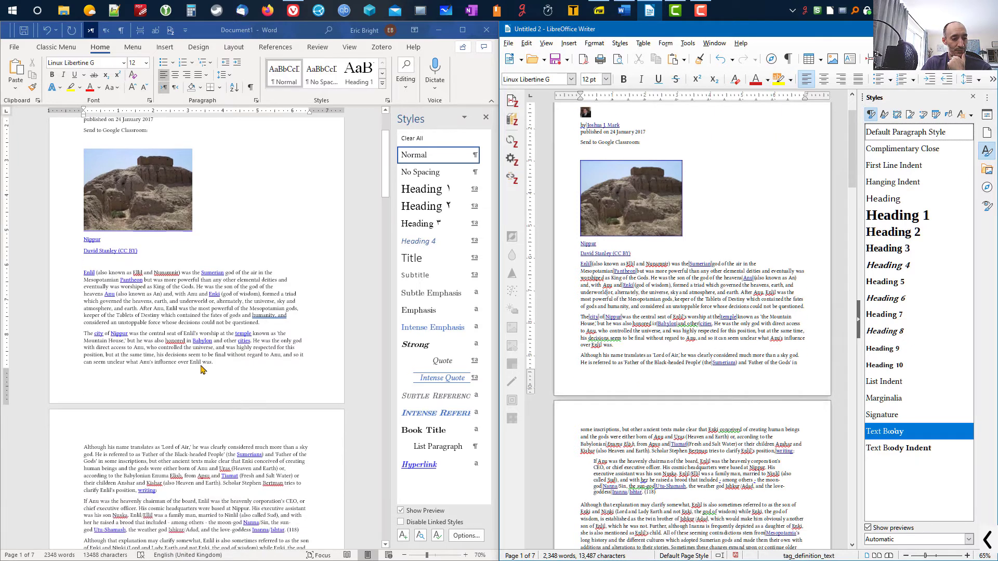
pyautogui.scroll(-4, 242, 368)
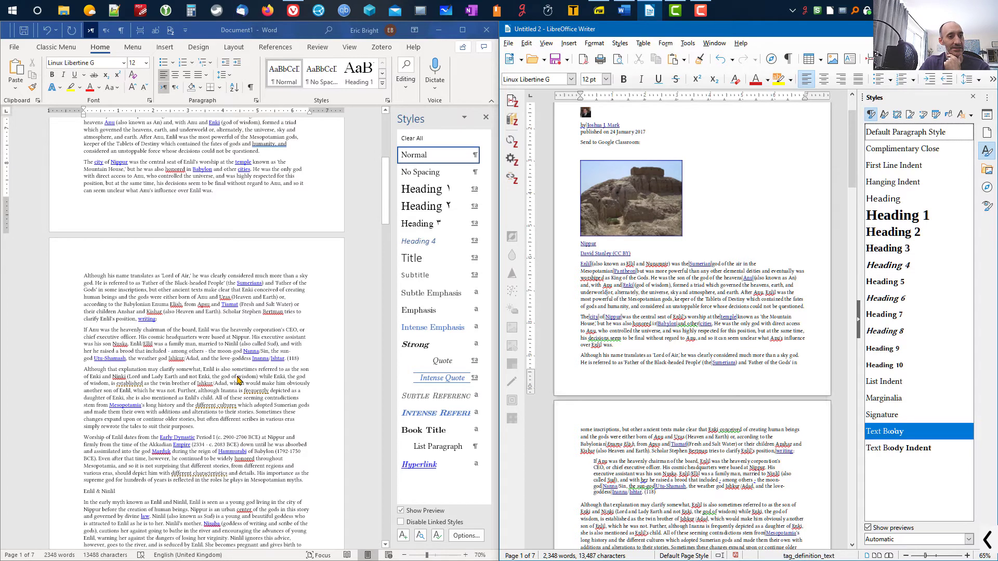
pyautogui.scroll(-2, 681, 320)
pyautogui.scroll(-6, 683, 322)
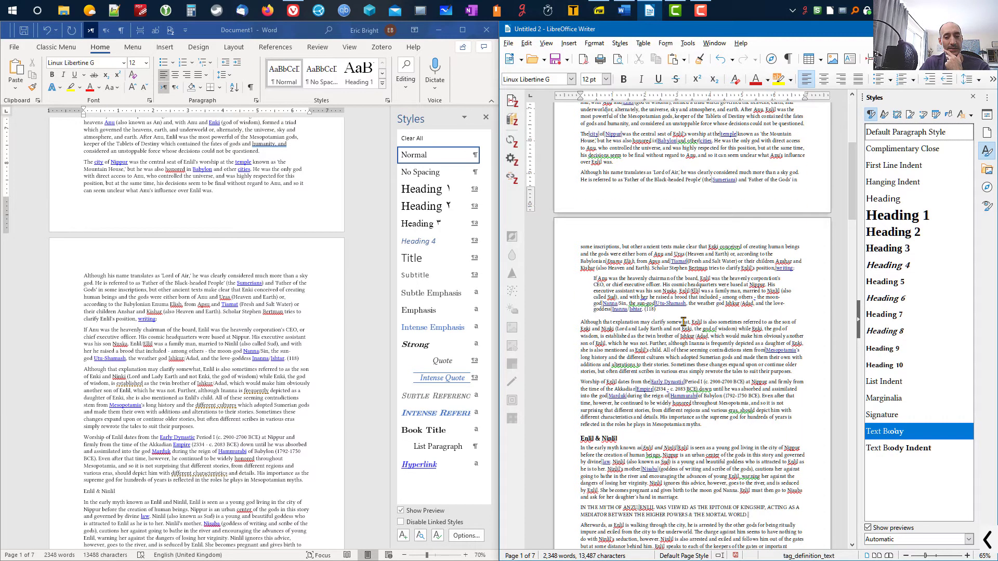
pyautogui.scroll(4, 200, 357)
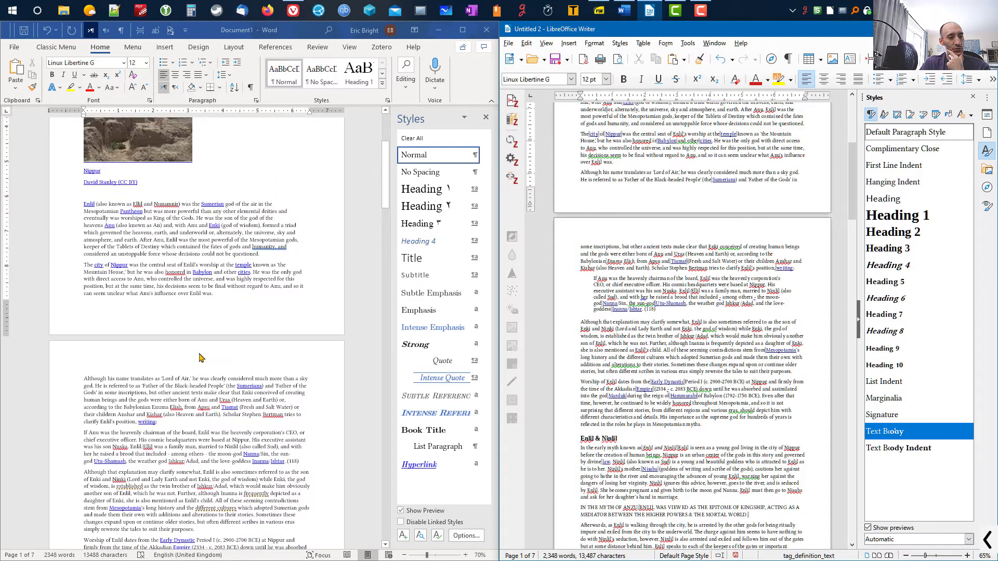
pyautogui.scroll(-3, 200, 357)
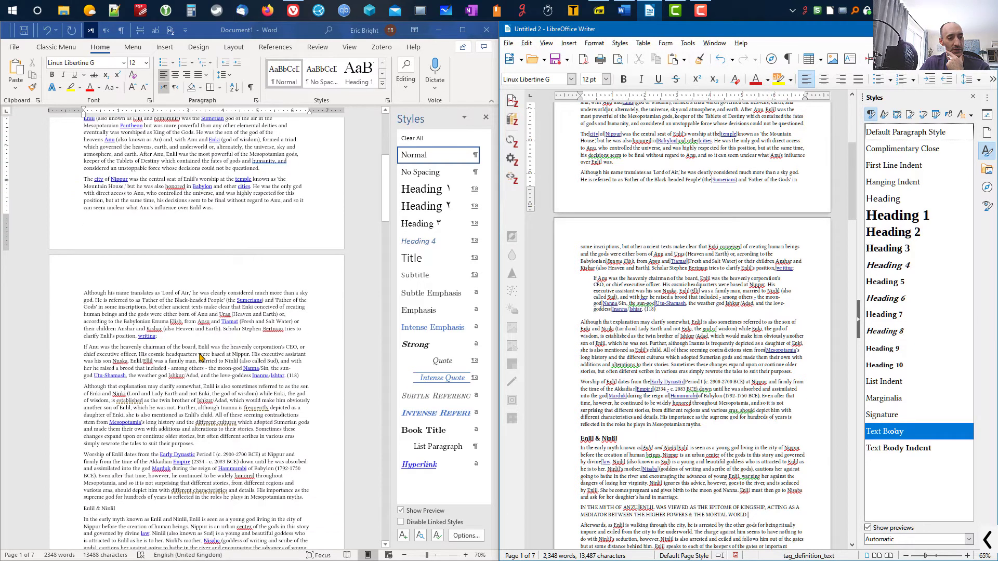
pyautogui.scroll(-2, 200, 358)
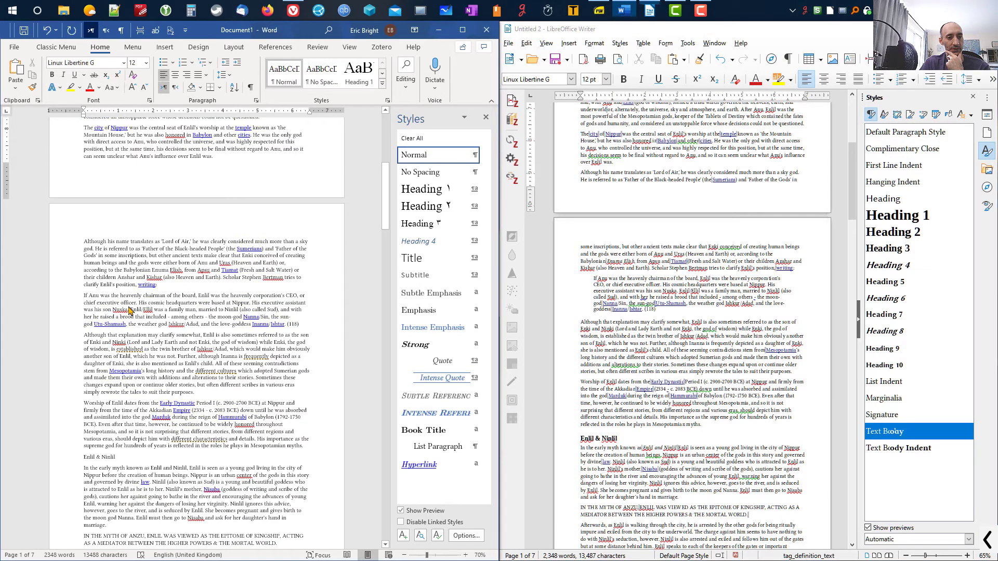
pyautogui.scroll(-4, 183, 312)
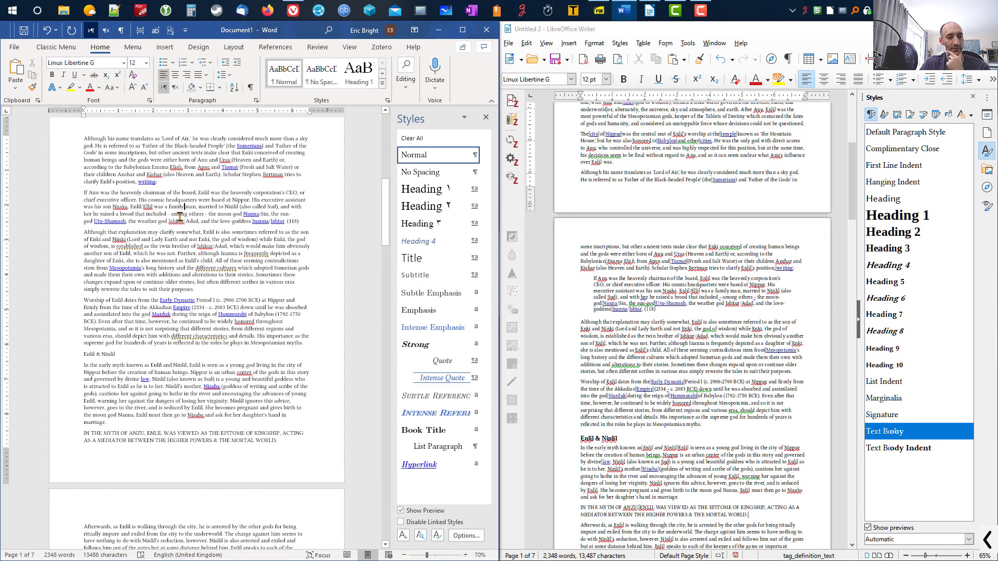
# In LibreOffice Writer, limit the style list to Applied Styles and select the indented quotation starting "If Anu was the heavenly chairman".
pyautogui.click(649, 285)
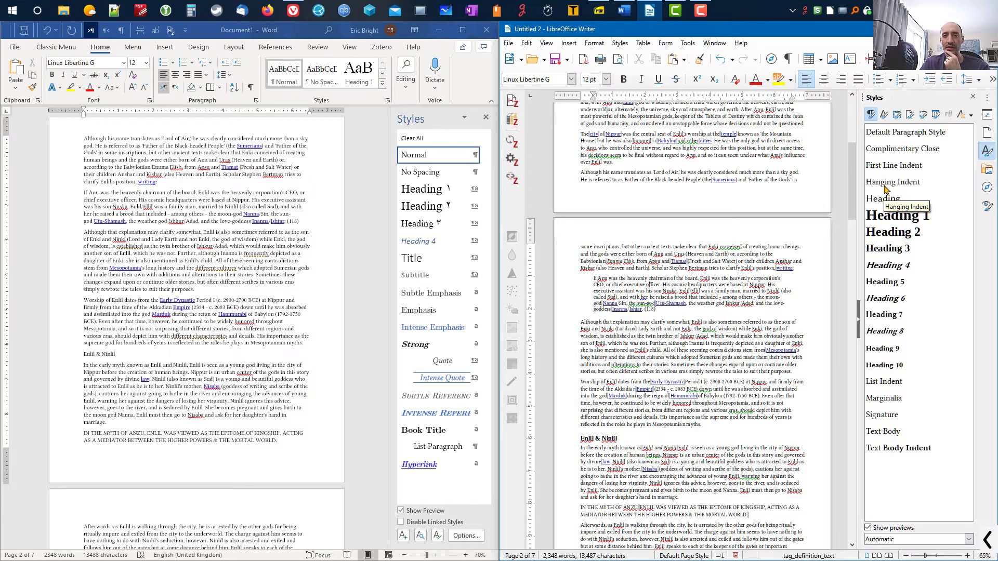
pyautogui.click(969, 540)
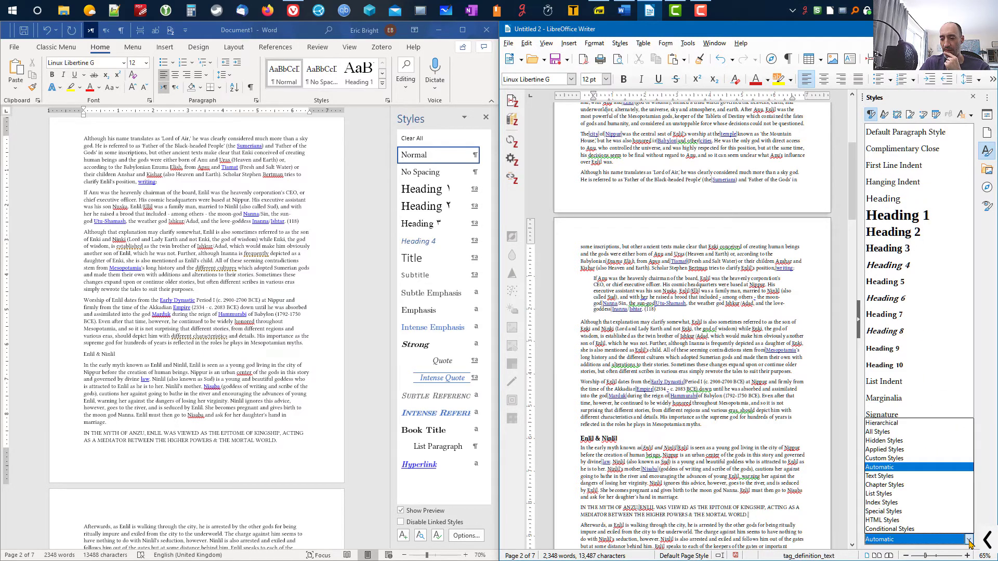
pyautogui.click(896, 451)
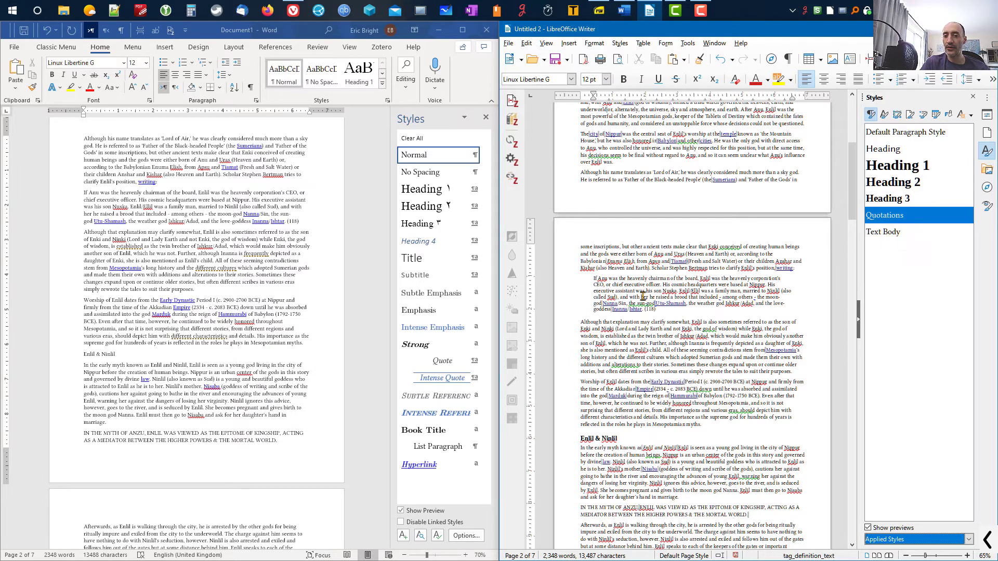
pyautogui.click(593, 279)
pyautogui.moveTo(612, 285); pyautogui.dragTo(670, 308)
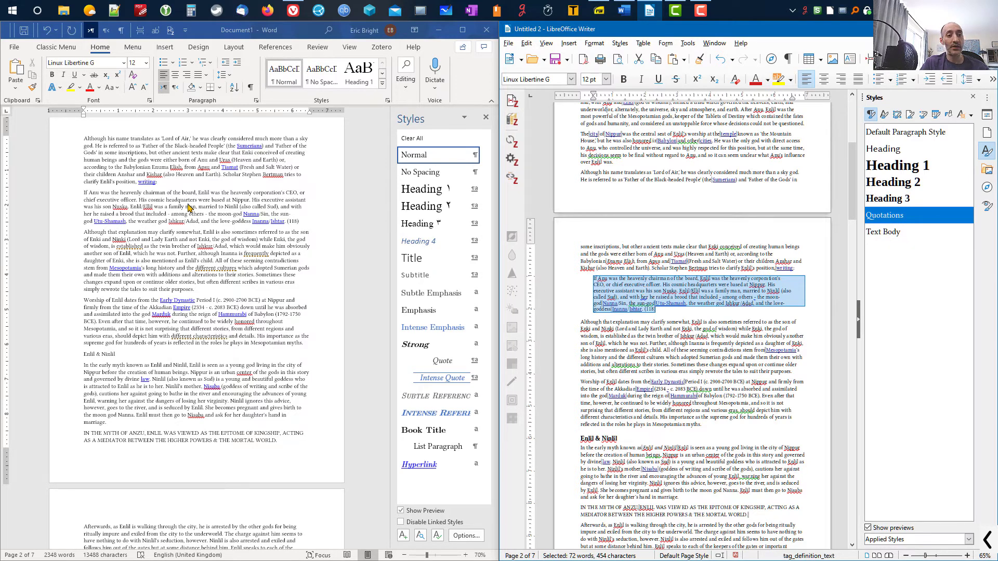
# Switch to Word and select the quotation paragraph starting "If Anu was the heavenly chairman".
pyautogui.click(188, 205)
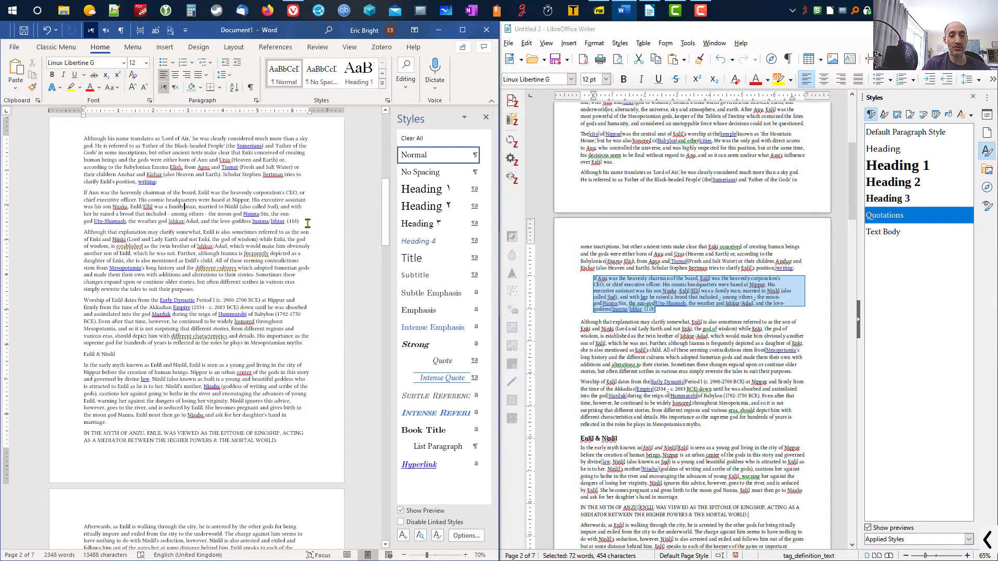
pyautogui.moveTo(307, 223); pyautogui.dragTo(78, 194)
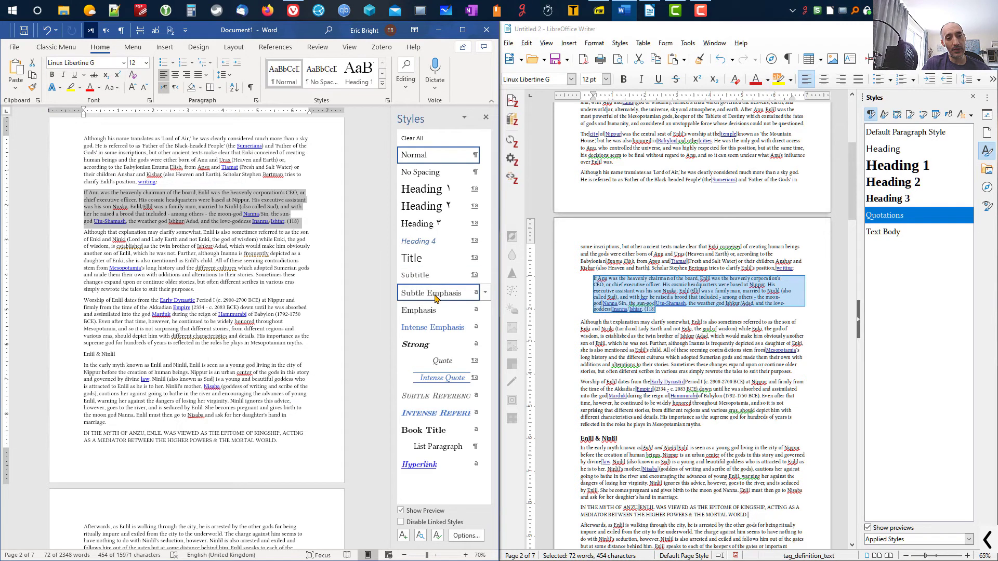
pyautogui.moveTo(436, 298)
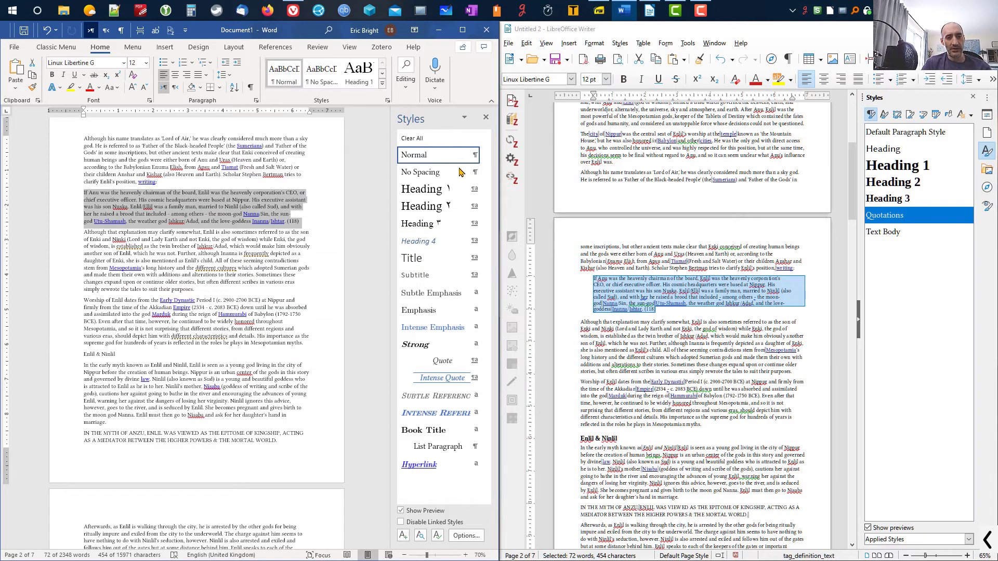
pyautogui.moveTo(474, 343)
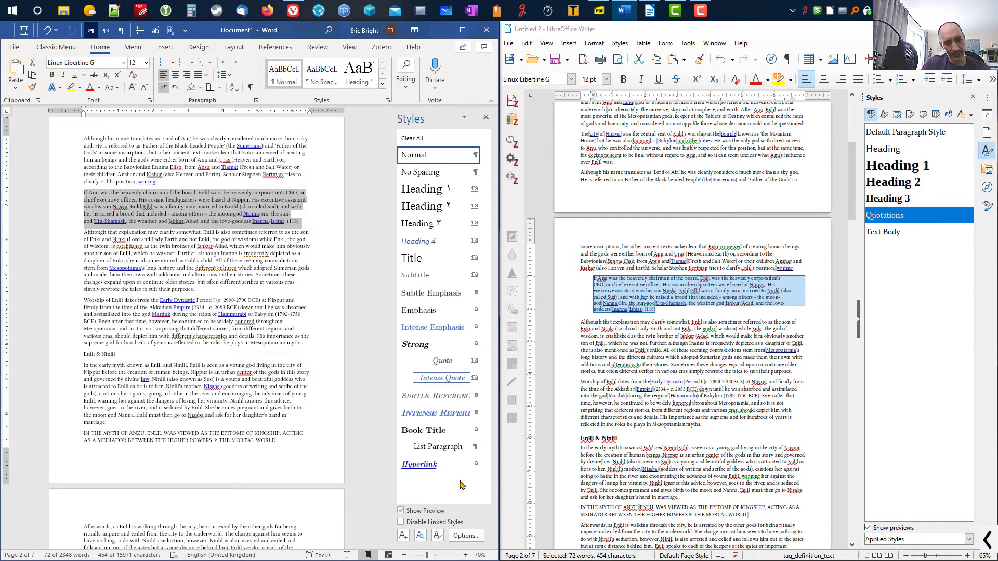
# Limit Word's style list to the styles in use.
pyautogui.click(466, 535)
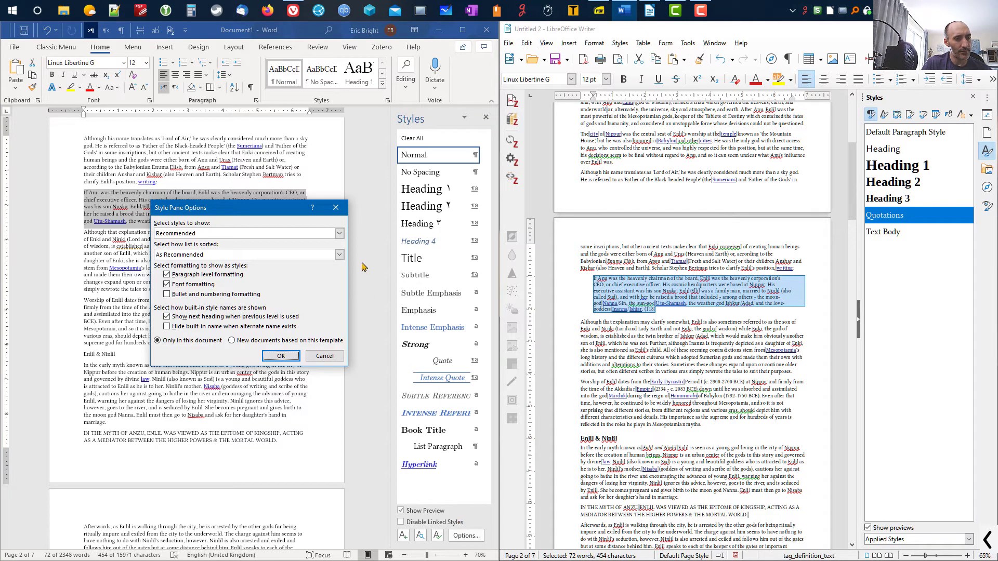
pyautogui.click(340, 234)
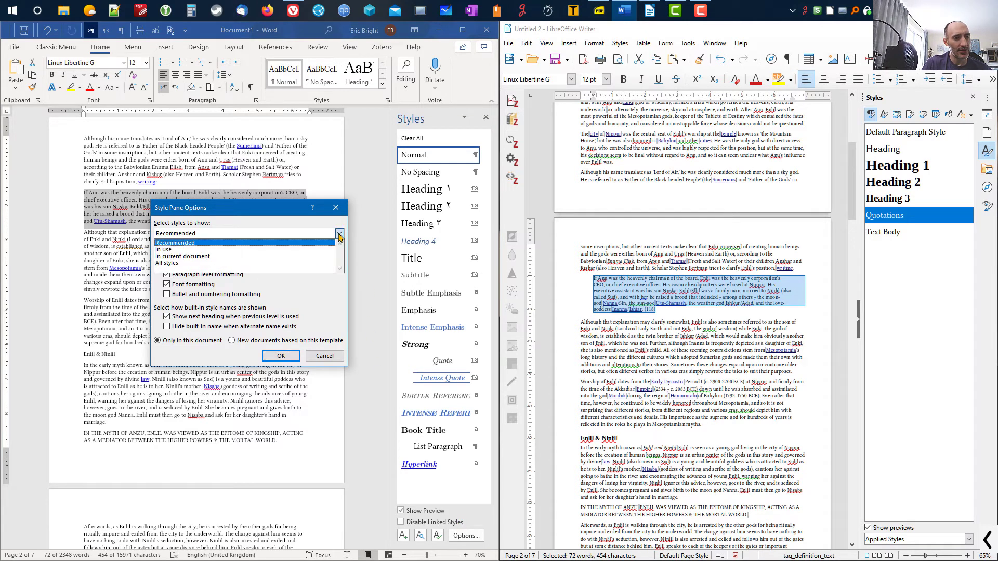
pyautogui.click(214, 250)
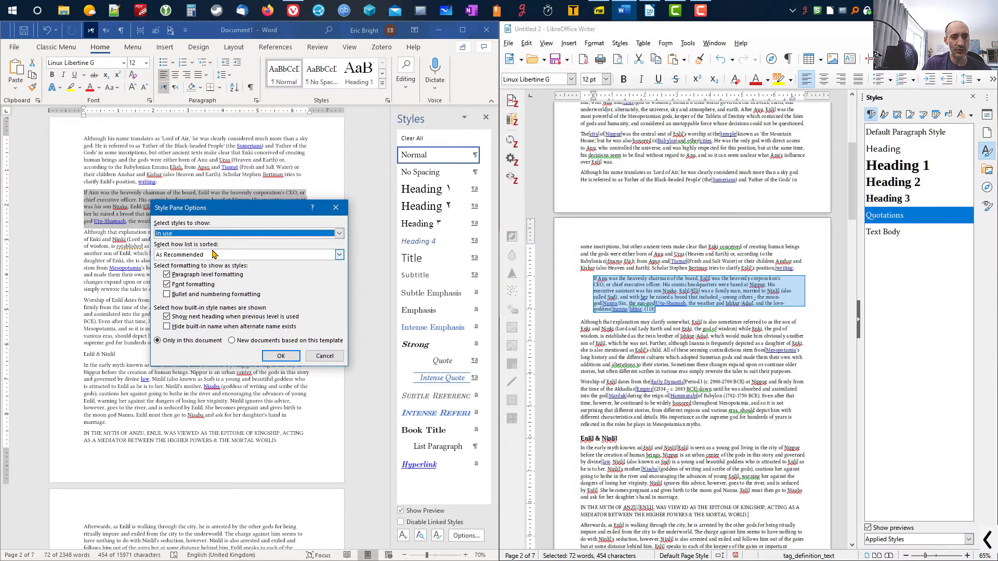
pyautogui.click(279, 357)
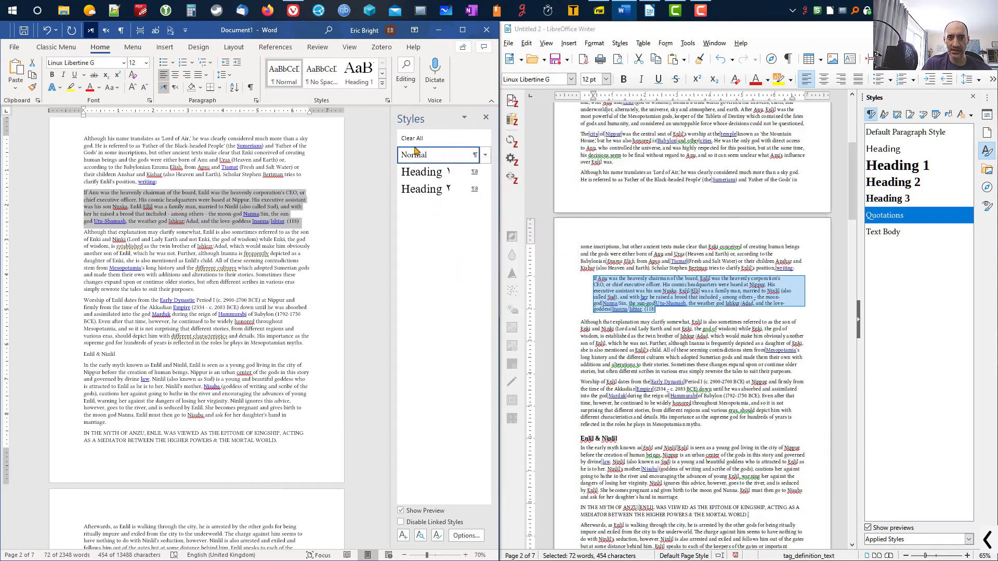
# Set Word's style list to show all styles and apply the Quote style to the selected quotation paragraph.
pyautogui.click(466, 536)
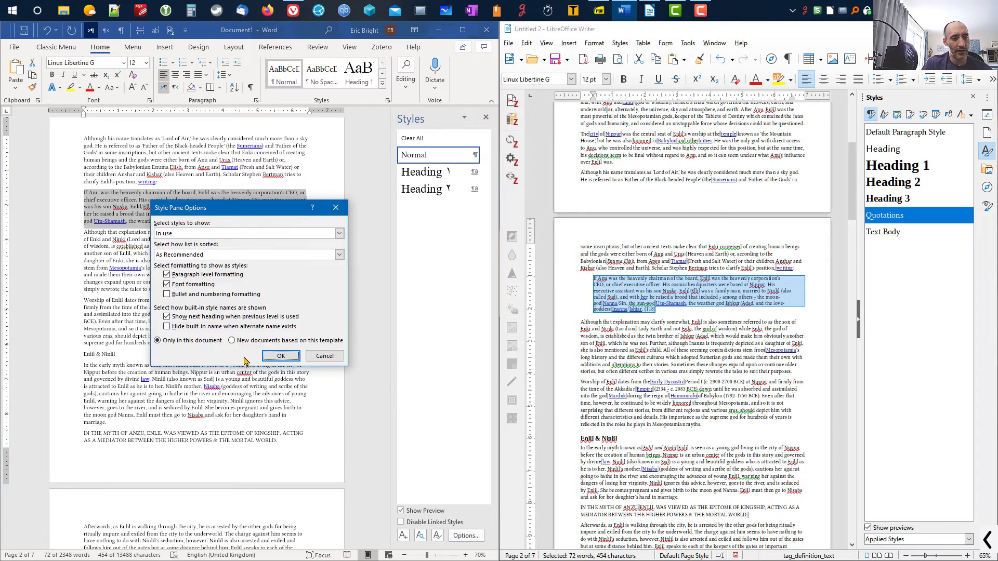
pyautogui.click(339, 234)
pyautogui.click(188, 268)
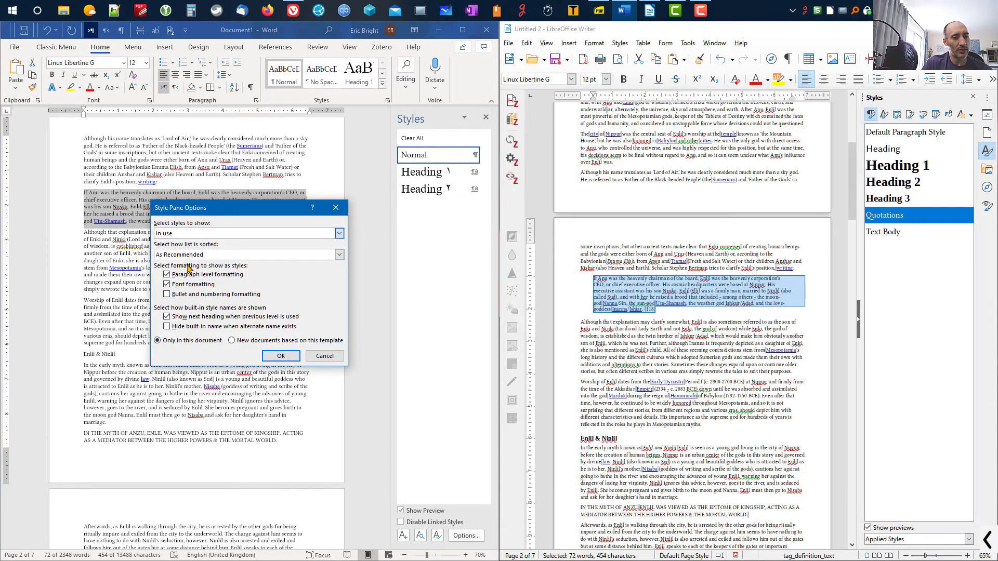
pyautogui.click(282, 356)
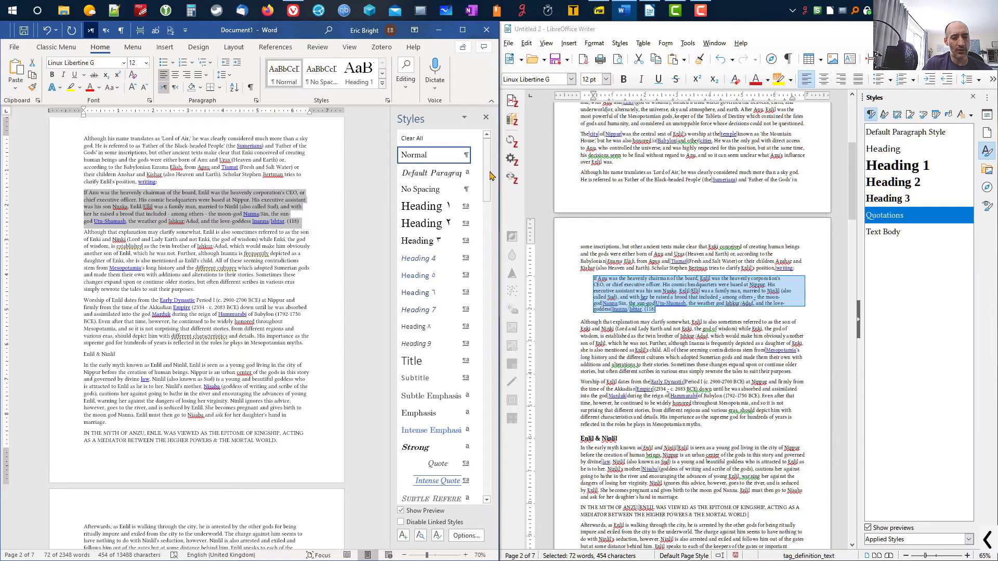
pyautogui.moveTo(489, 176); pyautogui.dragTo(495, 207)
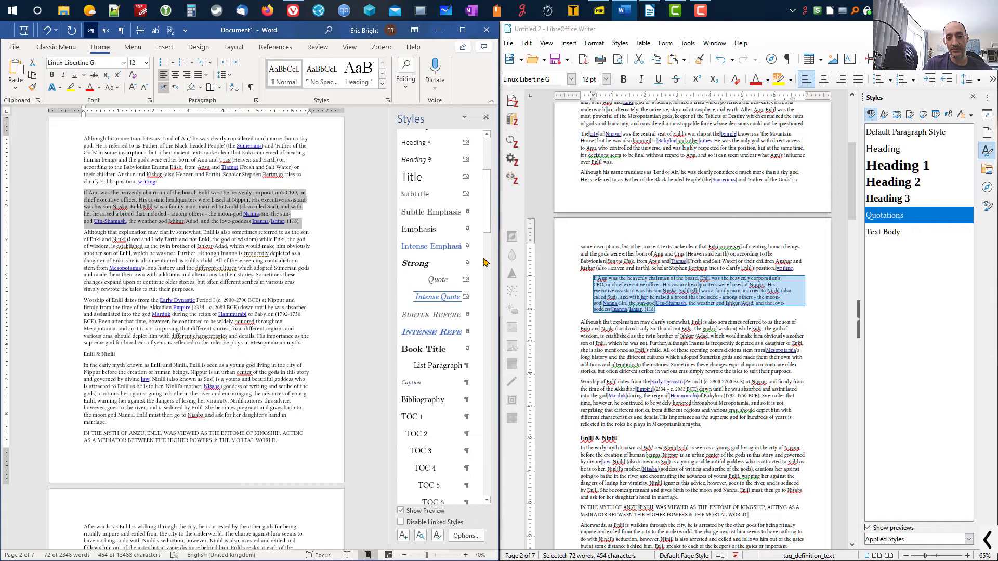
pyautogui.click(436, 281)
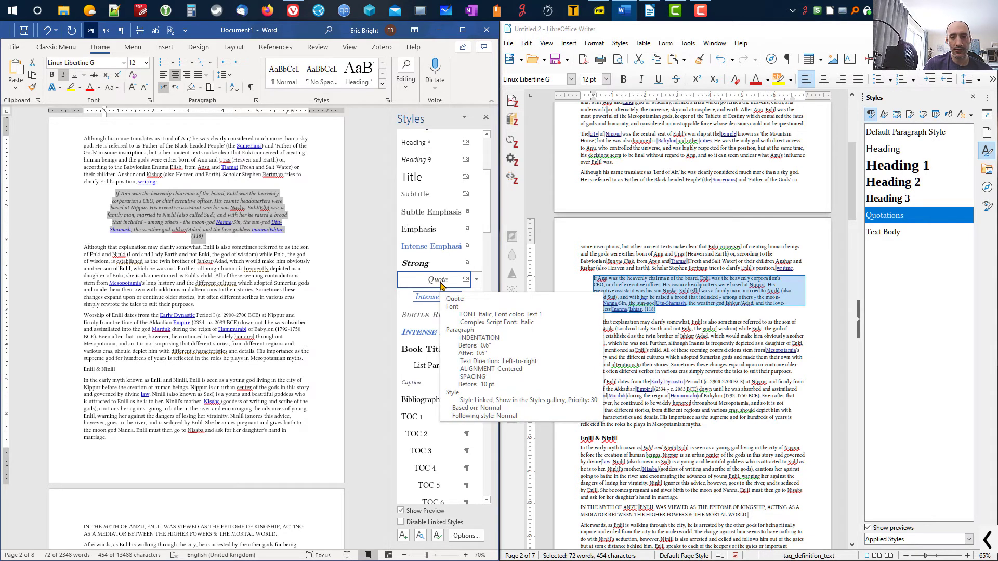
# Modify the Quote style so its paragraphs are left-aligned.
pyautogui.click(477, 281)
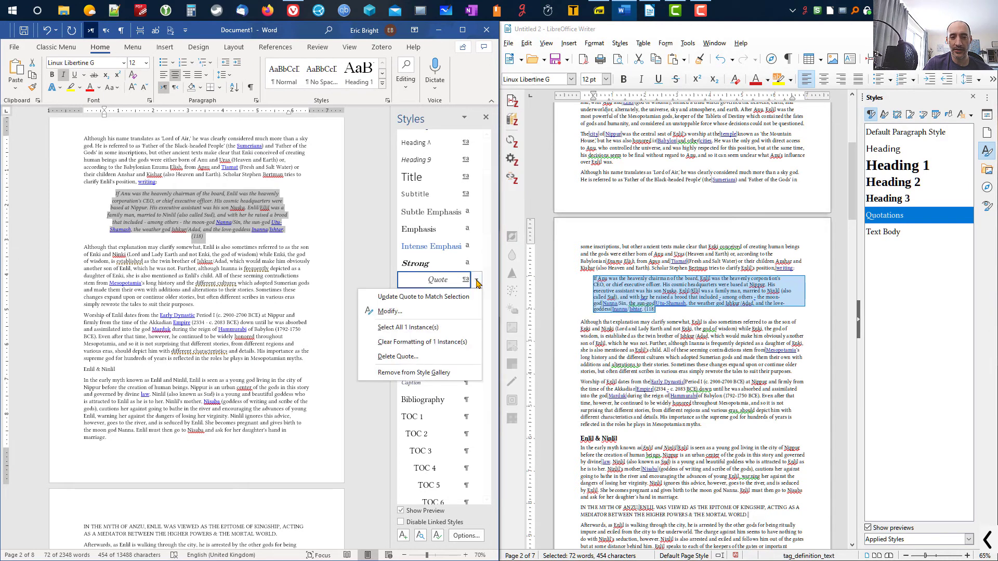
pyautogui.click(390, 311)
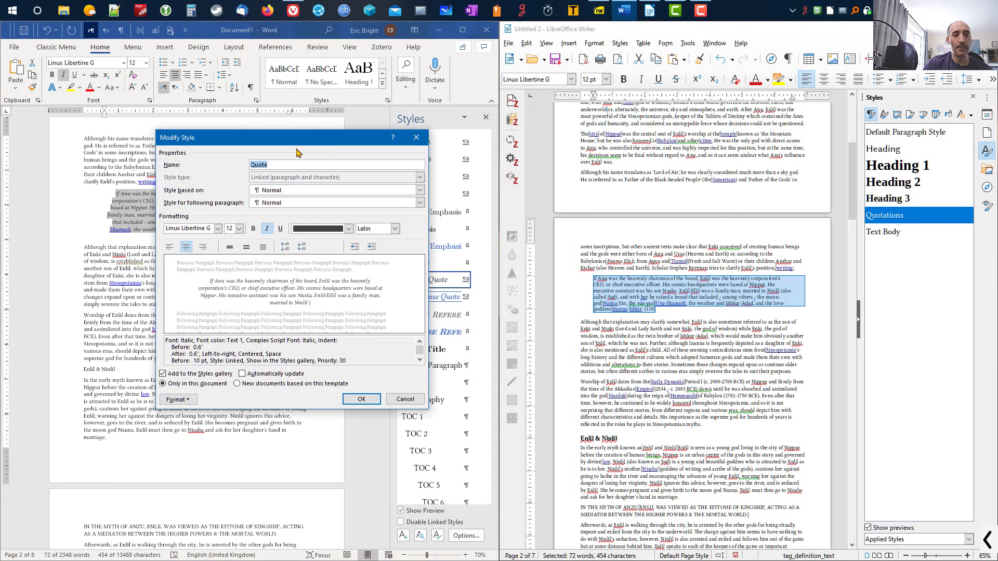
pyautogui.moveTo(297, 138); pyautogui.dragTo(413, 185)
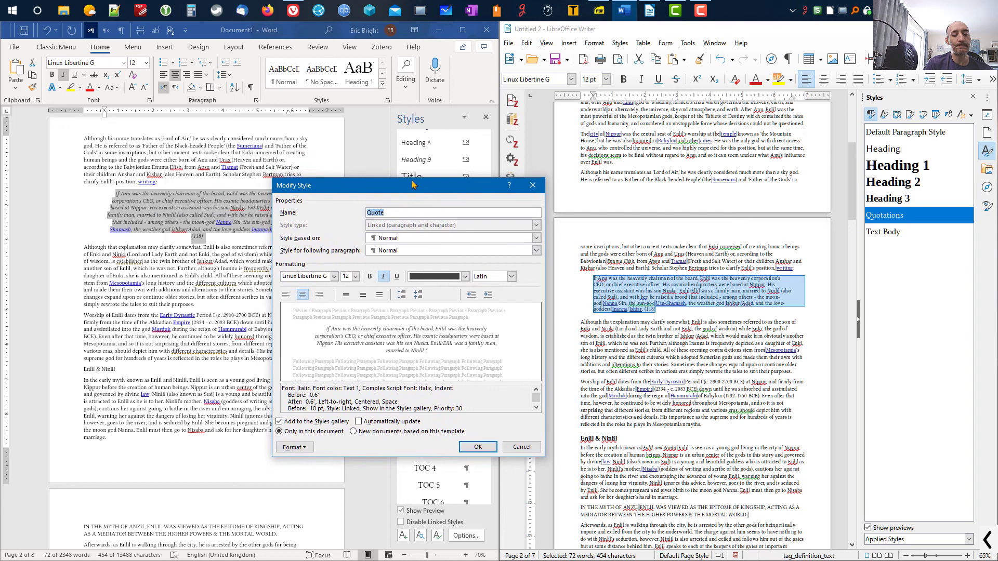
pyautogui.click(286, 295)
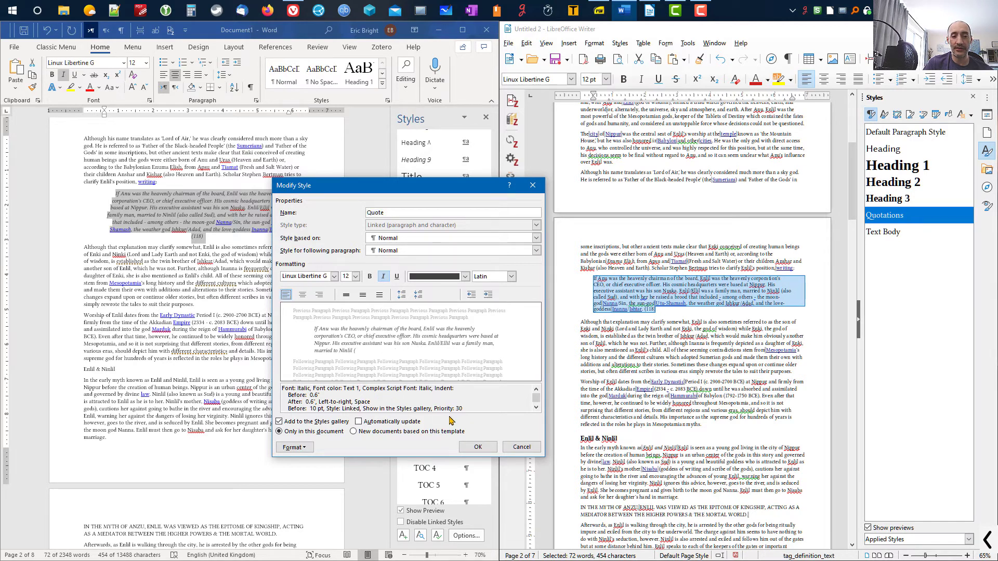
pyautogui.click(467, 447)
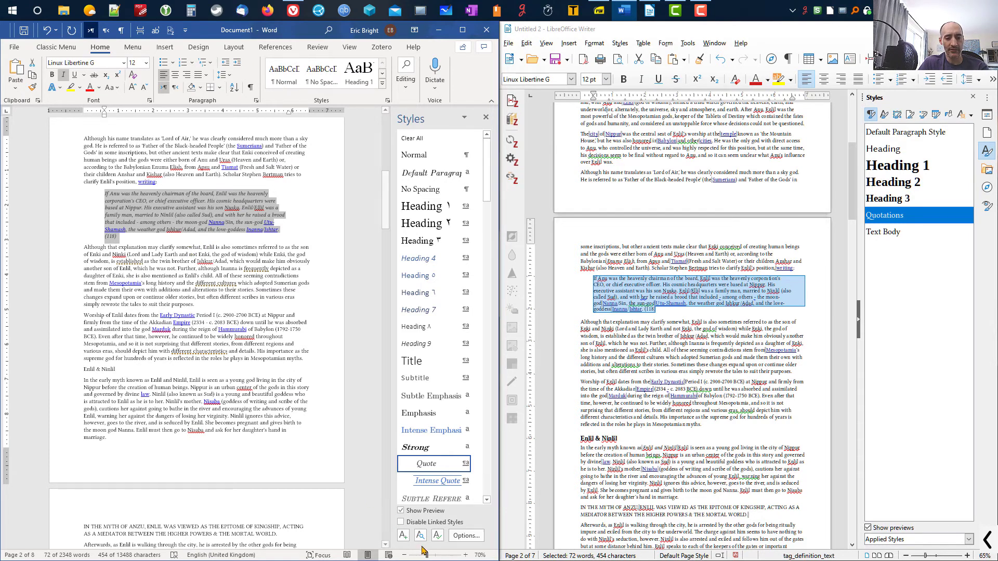
# Limit Word's style list to the styles in the current document.
pyautogui.click(467, 536)
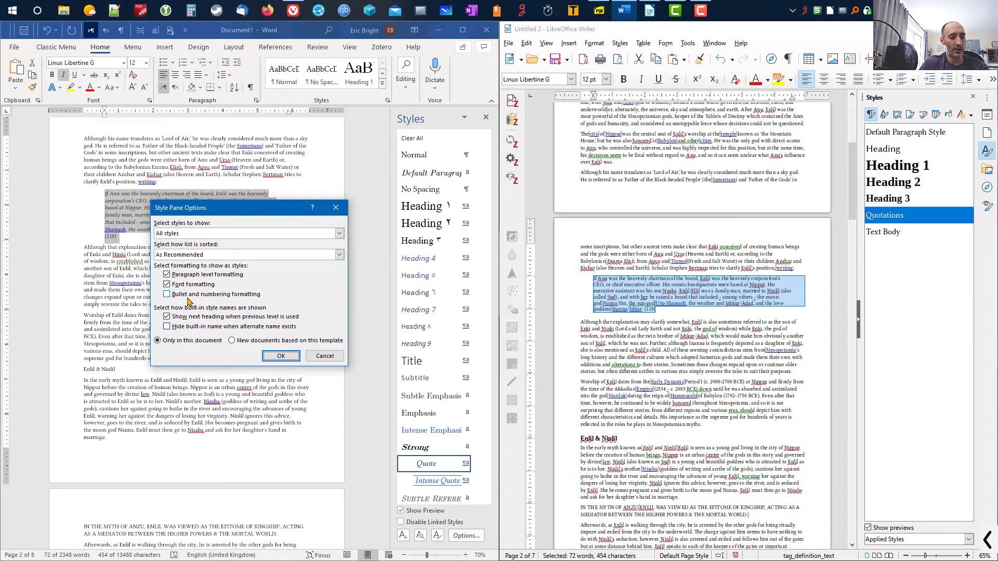
pyautogui.click(188, 235)
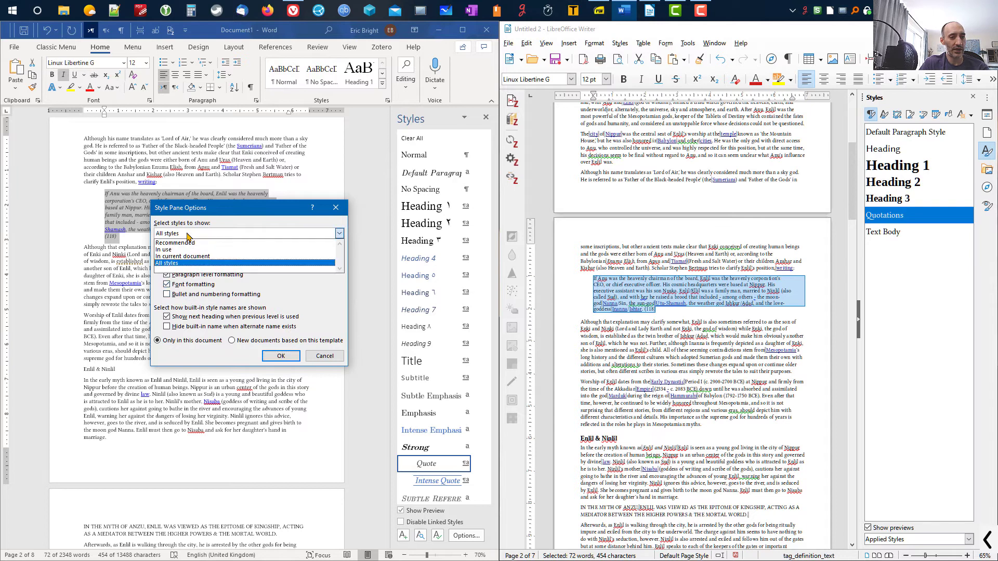
pyautogui.click(181, 257)
pyautogui.click(286, 355)
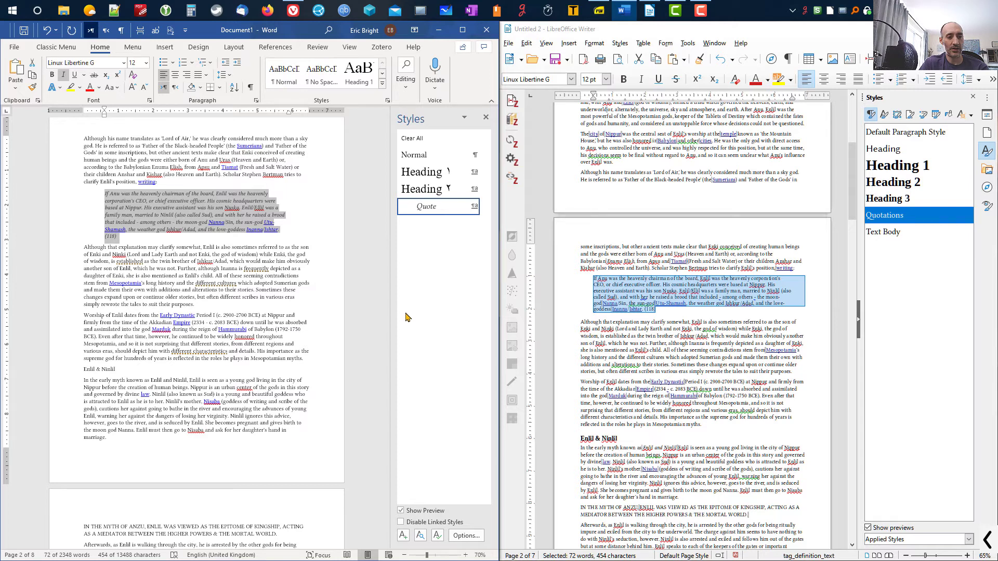
# Compare the paragraph style of the "Enlil & Ninlil" heading in Word and in LibreOffice Writer.
pyautogui.click(288, 340)
pyautogui.scroll(-1, 284, 333)
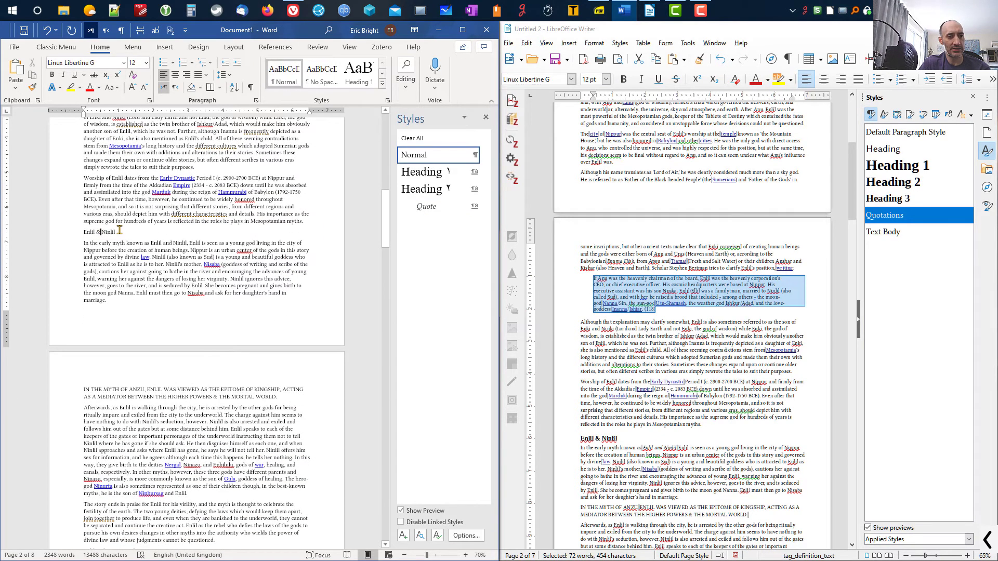
pyautogui.moveTo(118, 233); pyautogui.dragTo(82, 237)
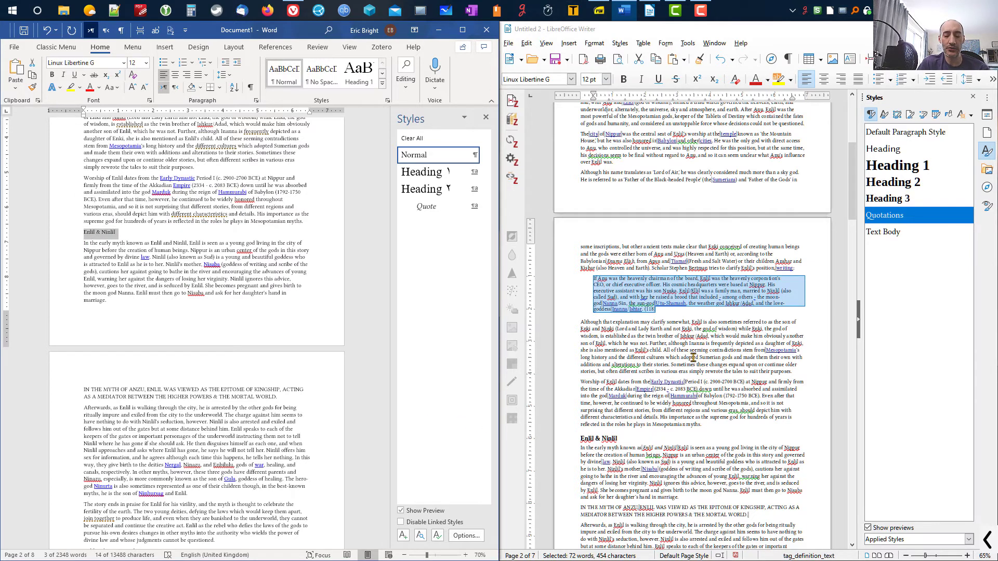
pyautogui.scroll(-5, 693, 357)
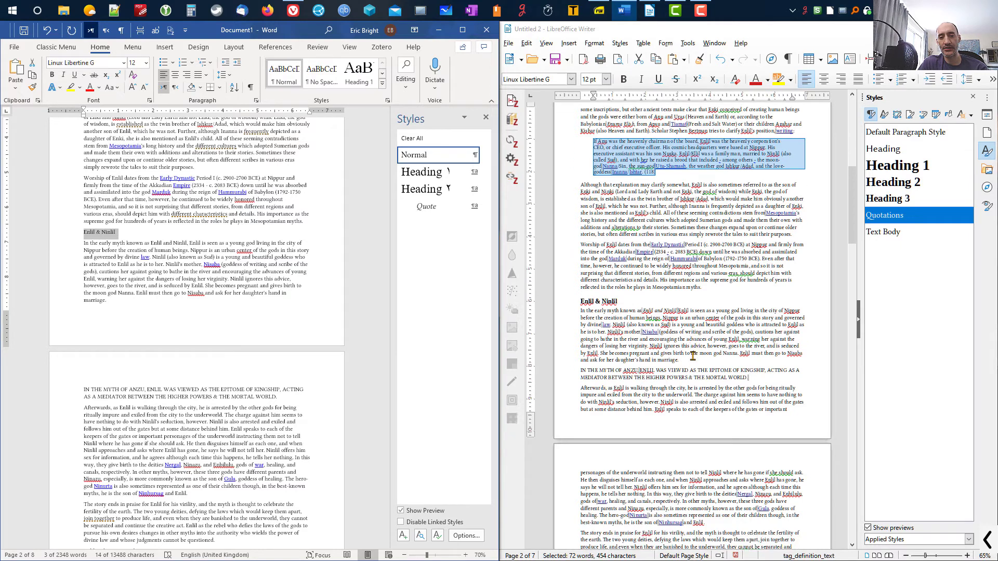
pyautogui.click(599, 267)
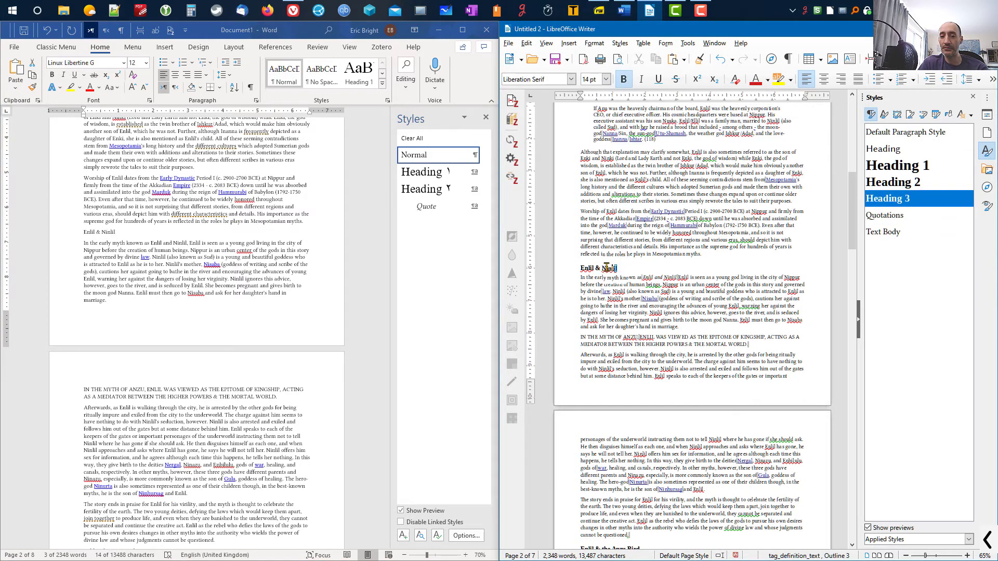
pyautogui.tripleClick(614, 267)
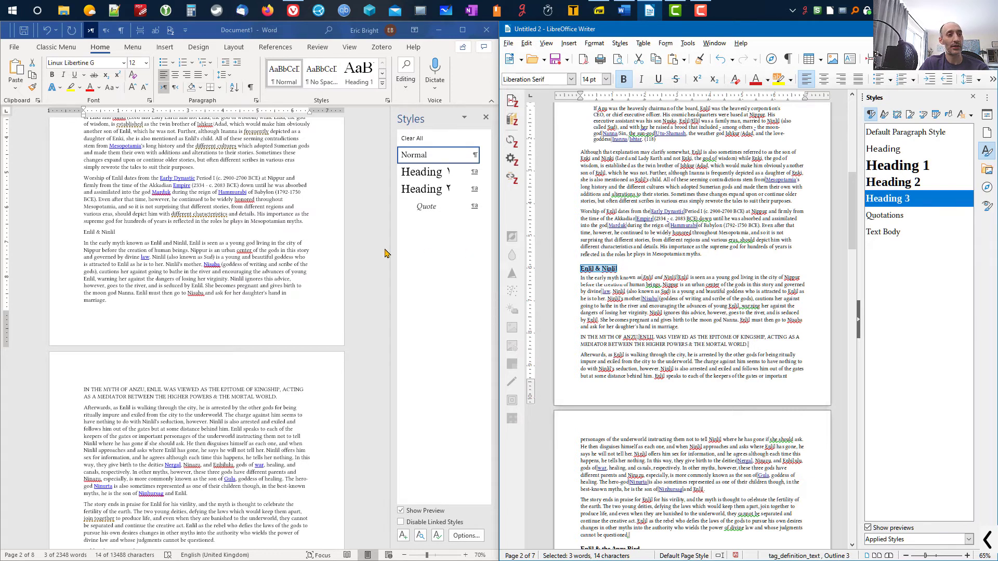
# Select the "Enlil & Ninlil" heading in Word and preview the paste options on it without pasting.
pyautogui.tripleClick(119, 235)
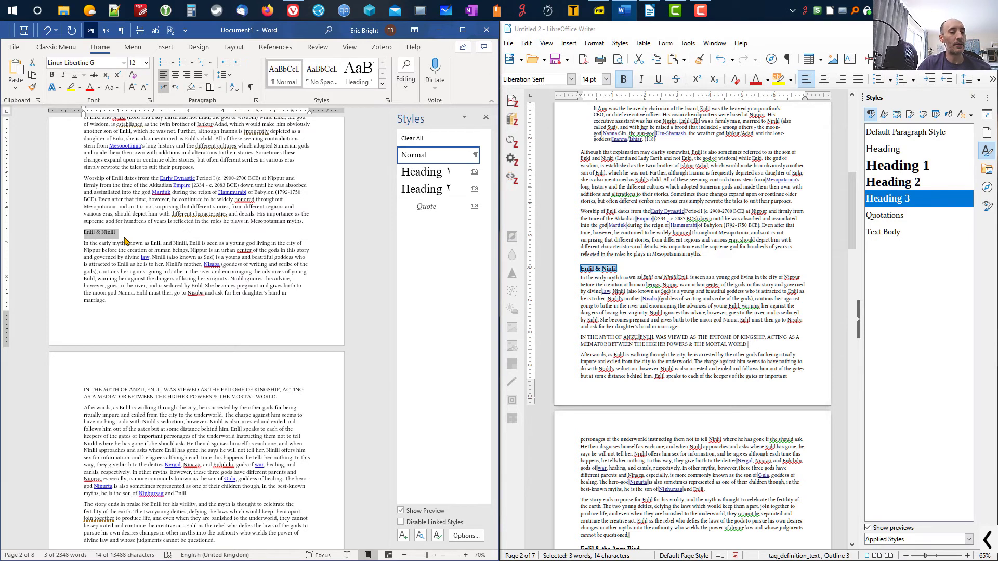
pyautogui.click(16, 86)
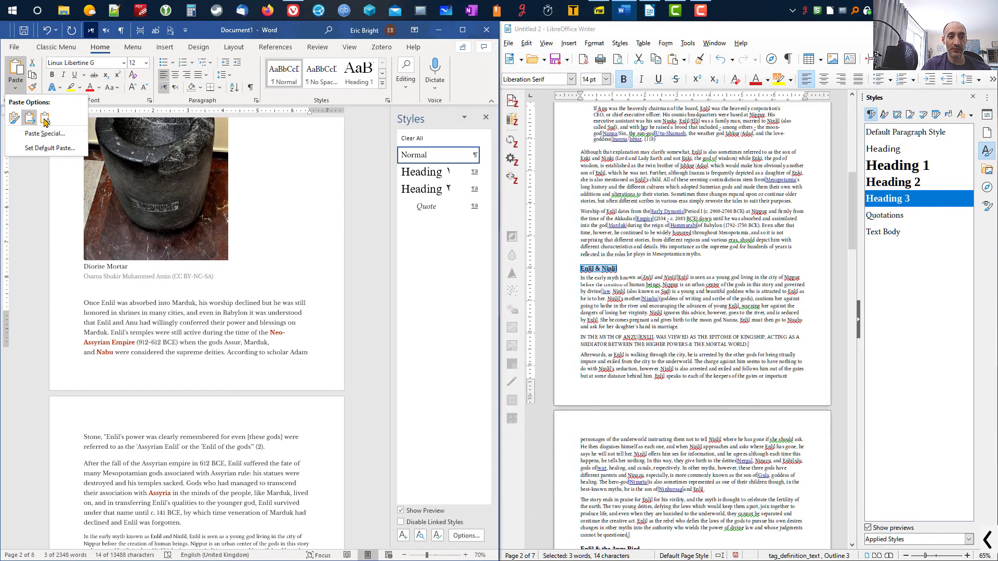
pyautogui.press('Escape')
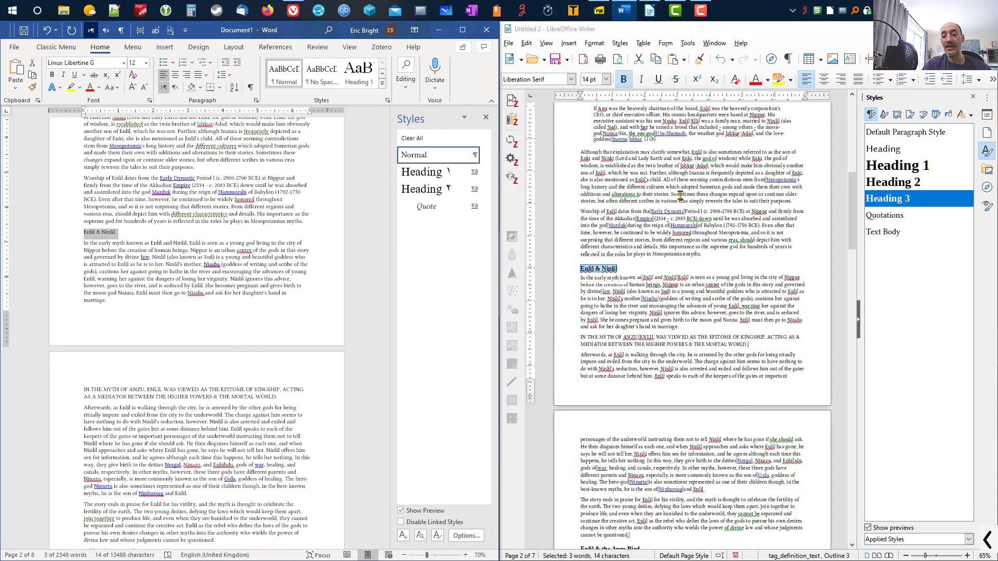
# In LibreOffice Writer, make the passage from "is established as the twin brother" to "Sometimes" bold, italic, underlined and struck through.
pyautogui.moveTo(593, 167); pyautogui.dragTo(696, 194)
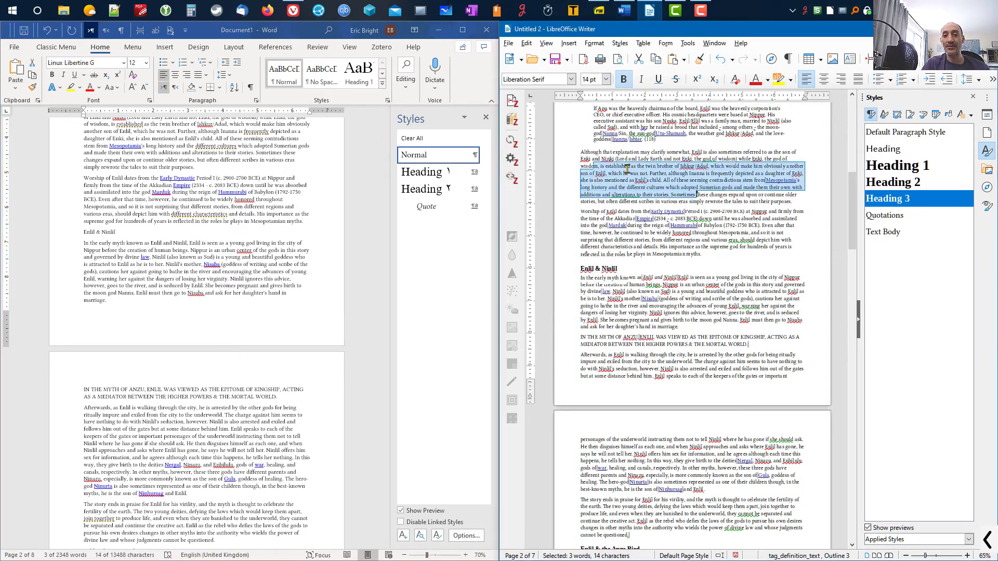
pyautogui.click(624, 79)
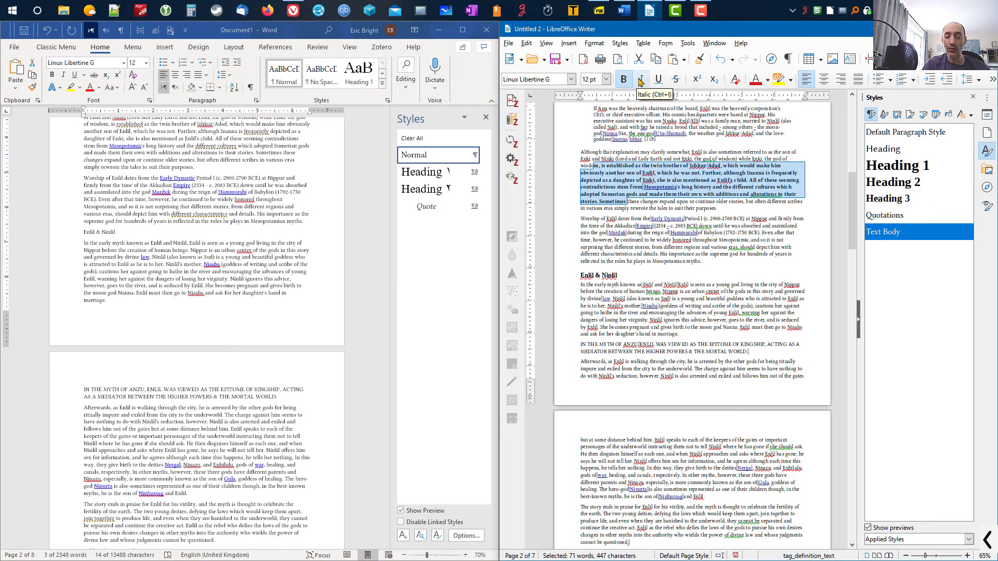
pyautogui.click(642, 79)
pyautogui.click(658, 79)
pyautogui.click(675, 79)
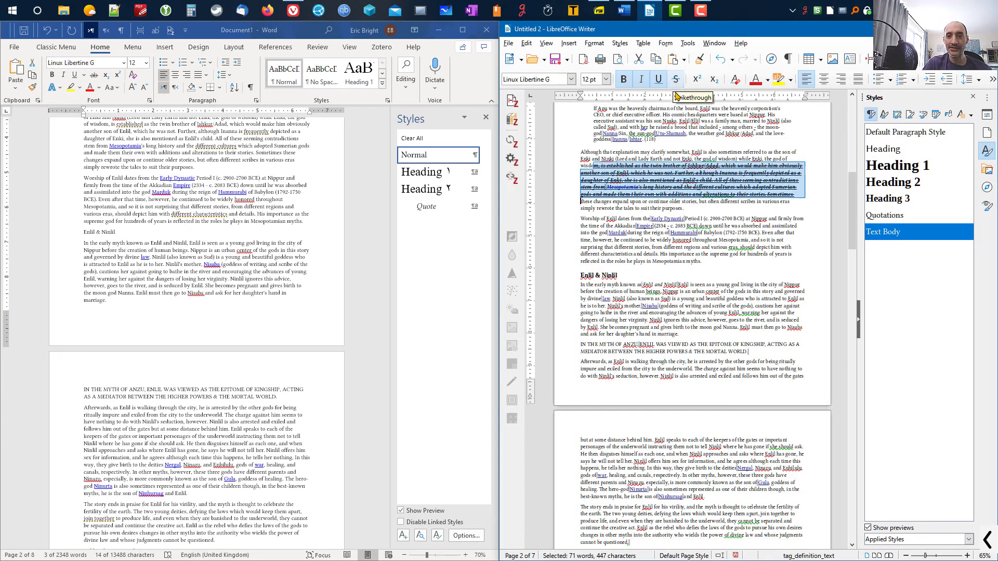
# Clear the direct formatting from the whole paragraph starting "Although that explanation may clarify somewhat".
pyautogui.moveTo(685, 207); pyautogui.dragTo(557, 156)
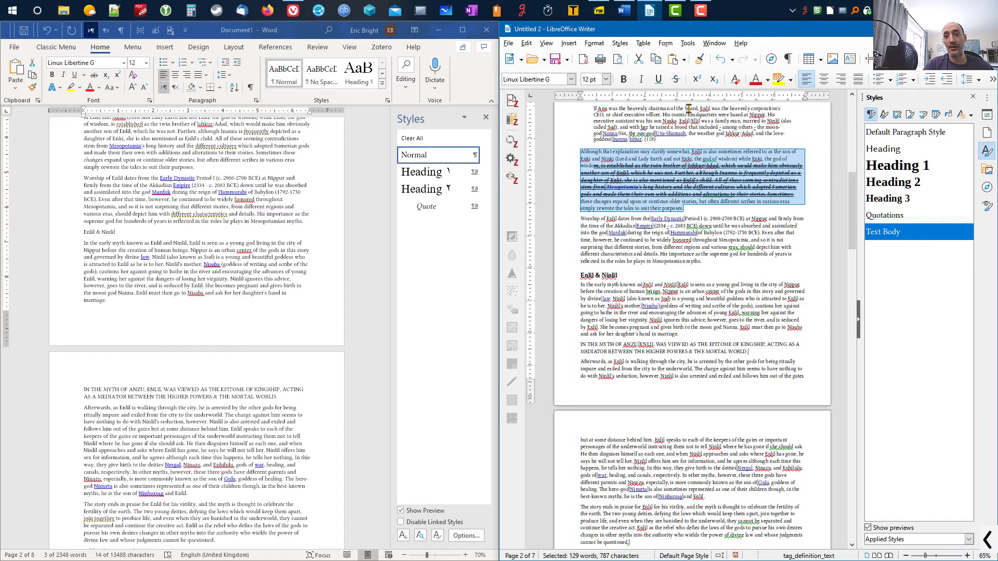
pyautogui.click(735, 85)
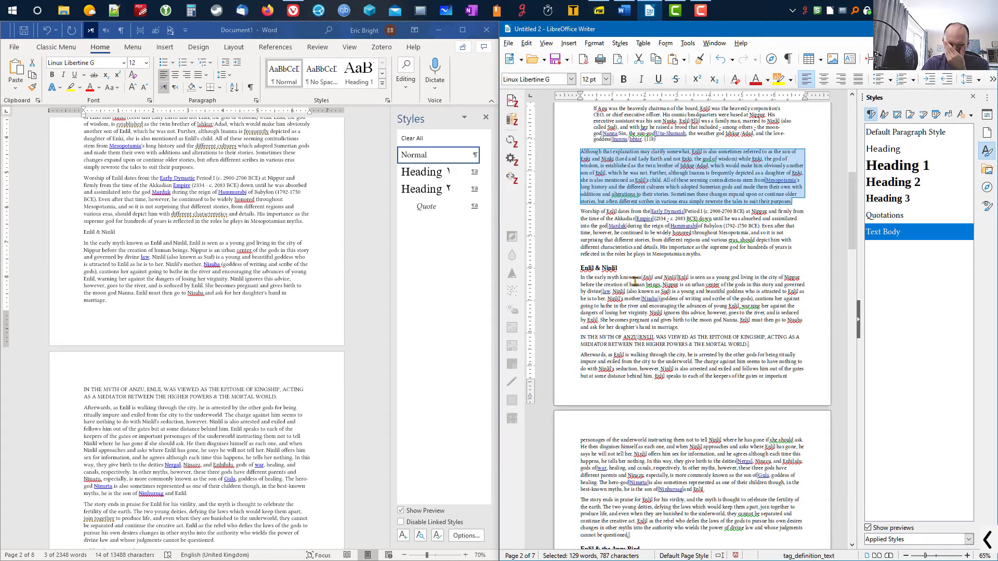
# In Word, show the recommended styles in the style list and apply Heading 3 to the "Enlil & Ninlil" line.
pyautogui.click(107, 239)
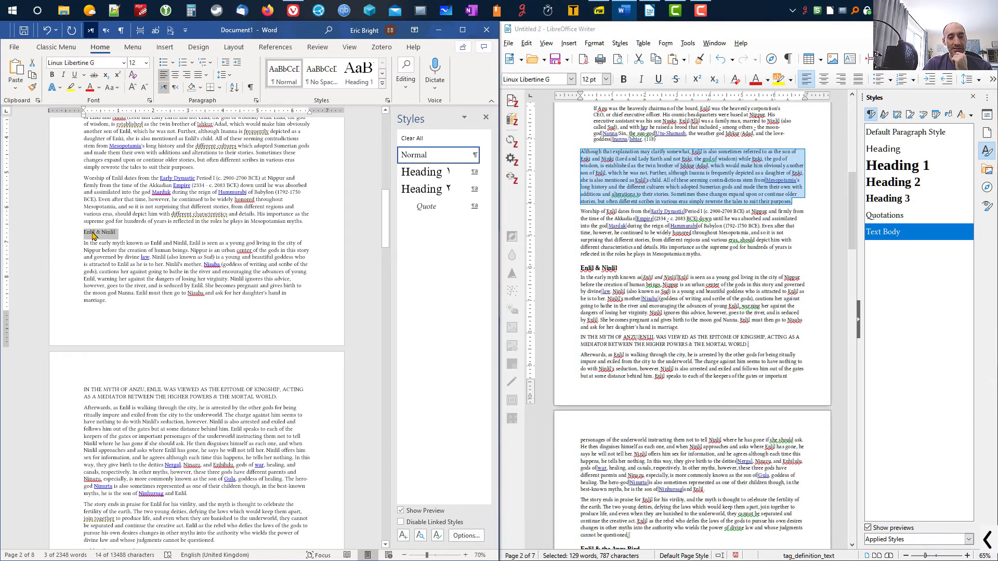
pyautogui.click(91, 233)
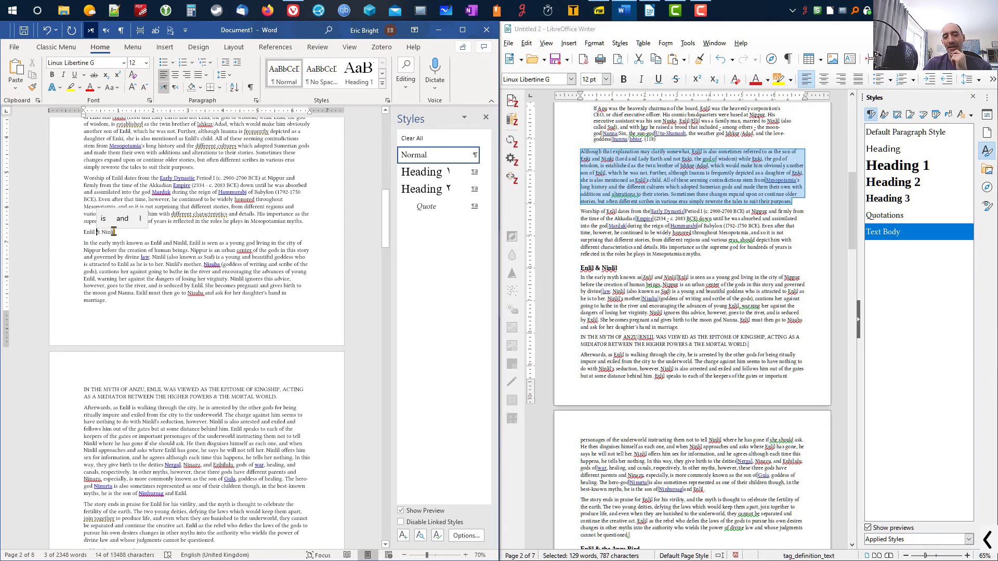
pyautogui.click(88, 234)
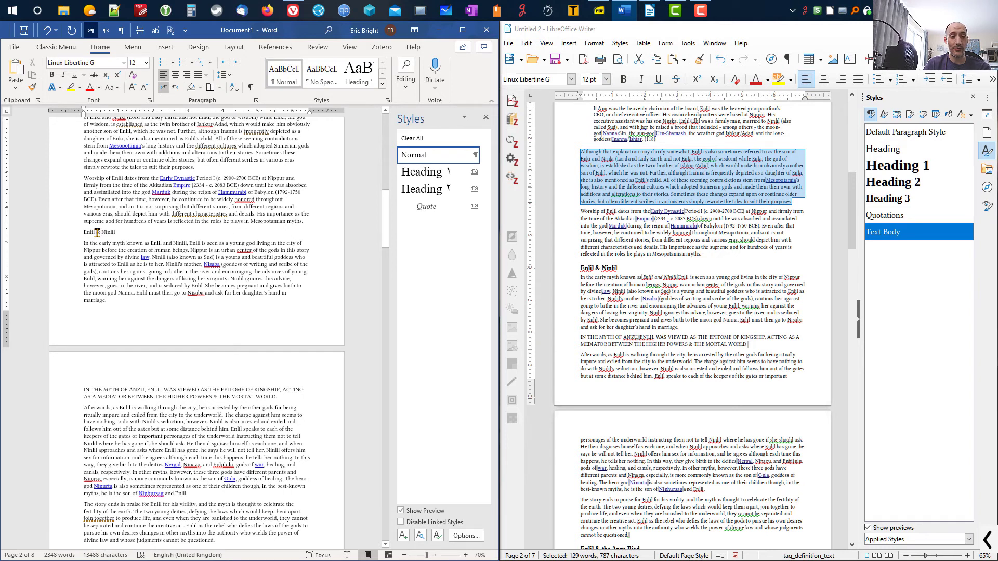
pyautogui.click(473, 541)
pyautogui.click(203, 234)
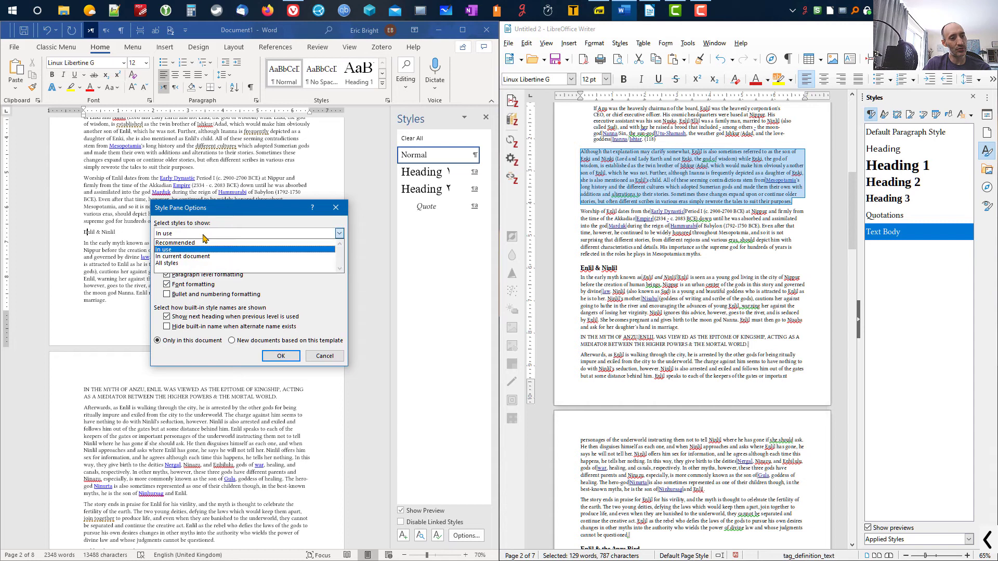
pyautogui.click(198, 243)
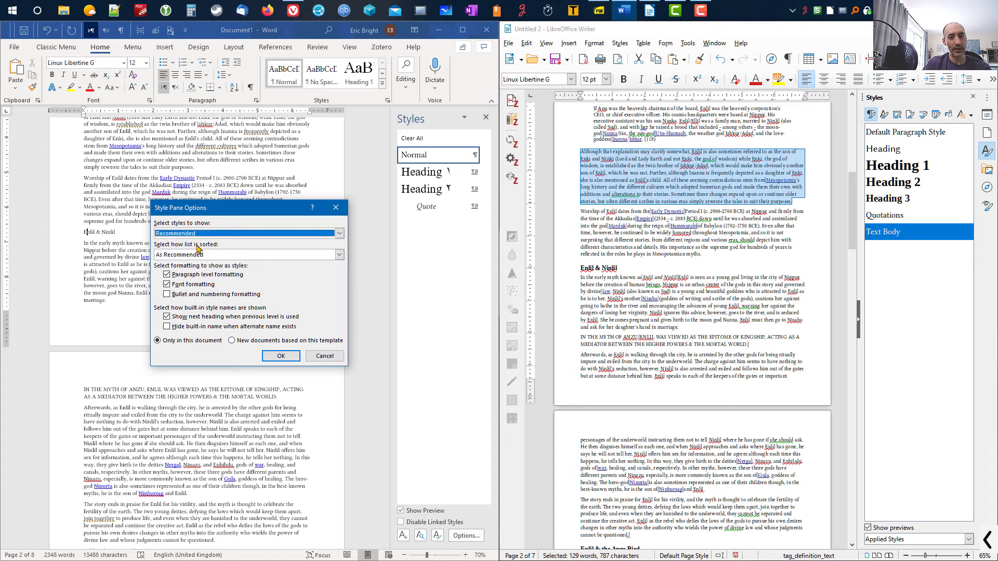
pyautogui.click(280, 357)
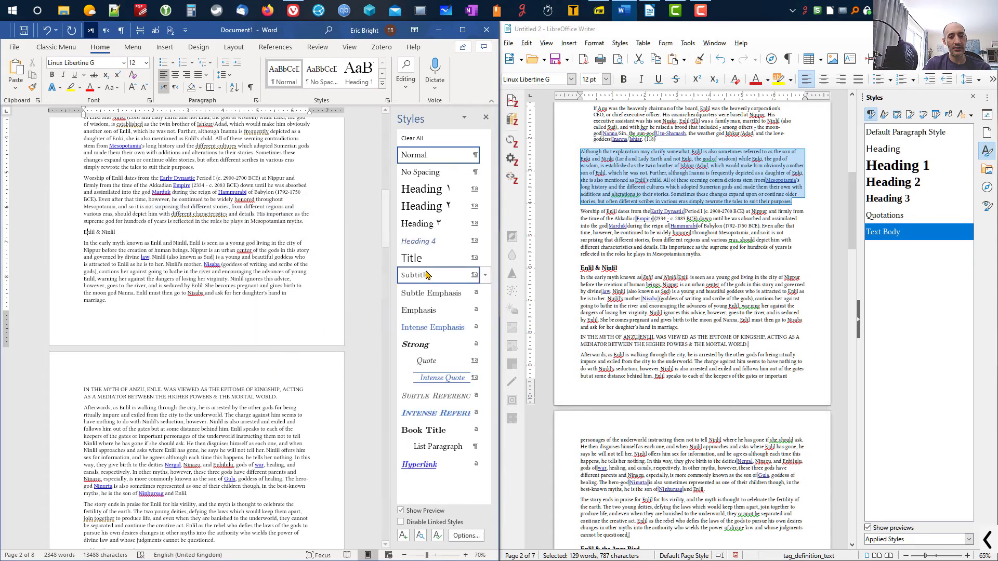
pyautogui.click(435, 228)
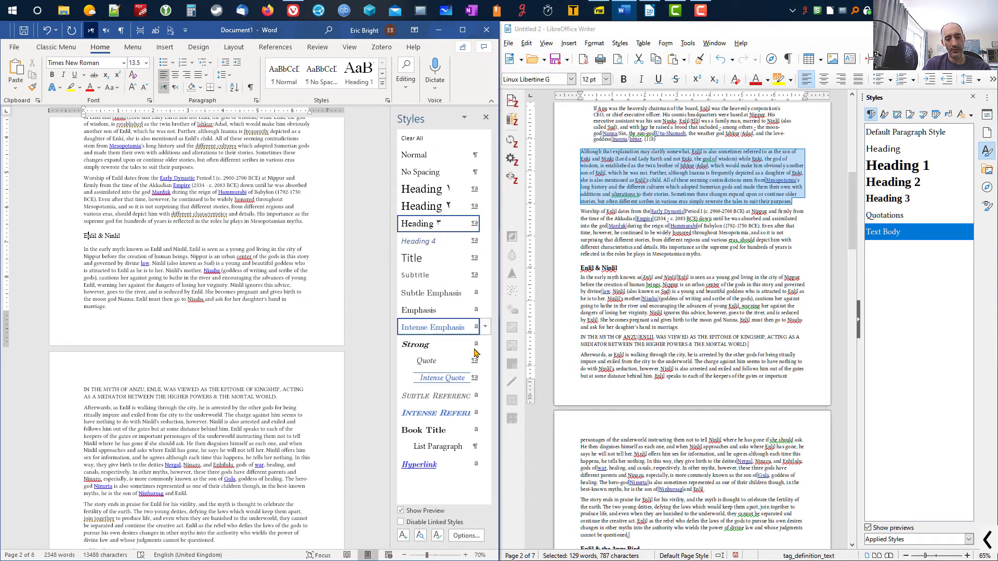
# Limit Word's style list to the styles in use.
pyautogui.click(466, 535)
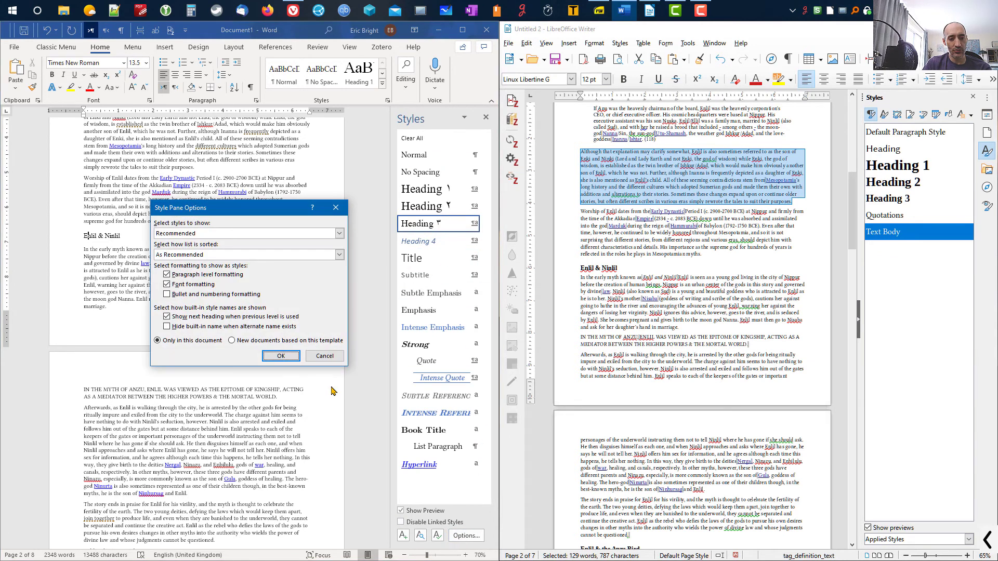
pyautogui.click(231, 235)
pyautogui.click(208, 250)
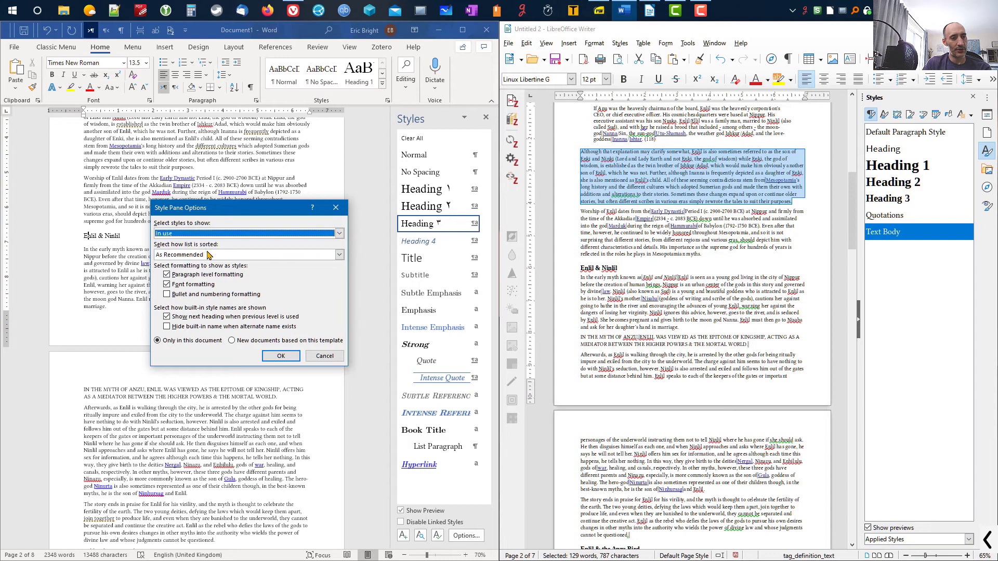
pyautogui.click(281, 356)
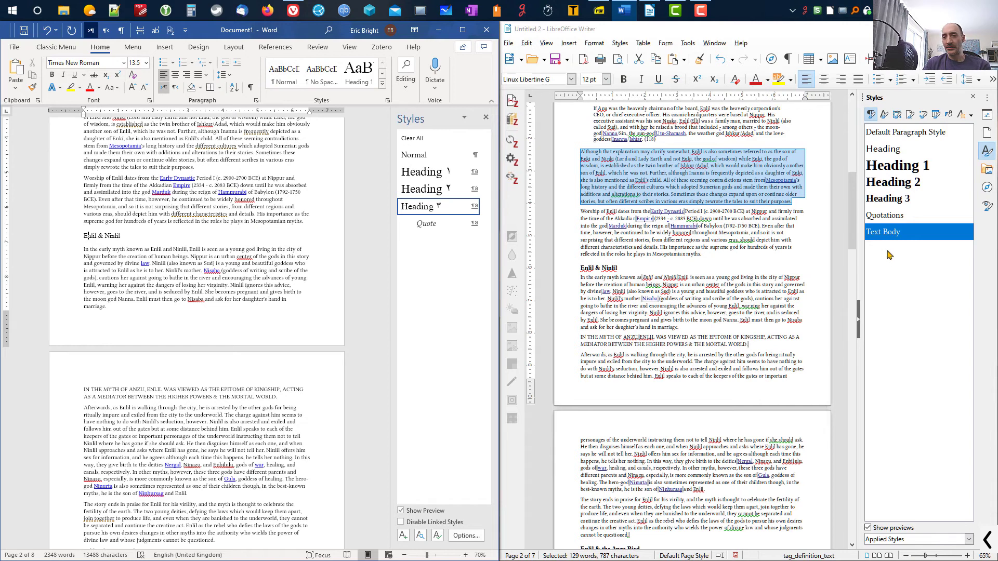
# In LibreOffice Writer, check the paragraph style of the "Enlil & Ninlil" heading, keeping the style list filtered to Applied Styles.
pyautogui.click(661, 246)
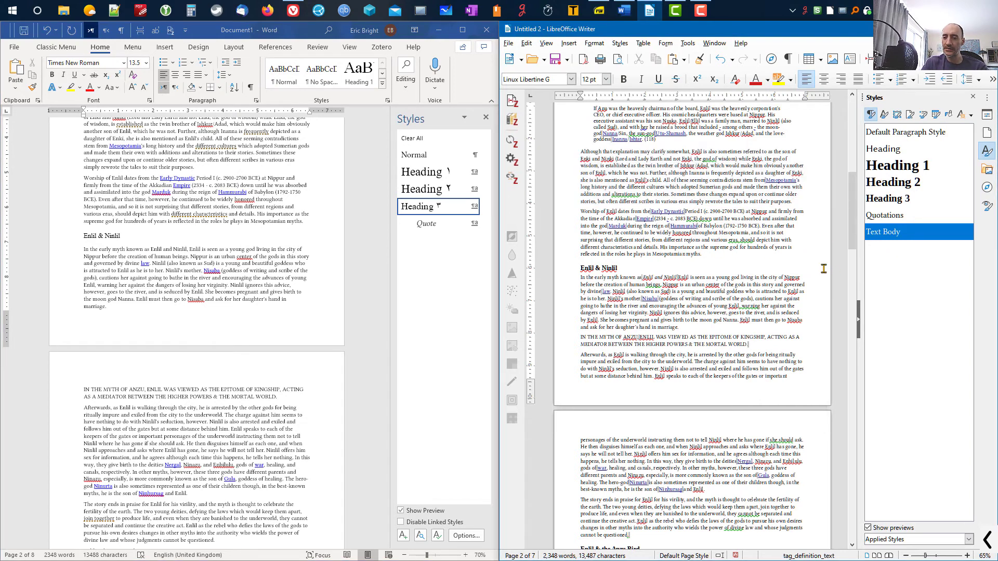
pyautogui.click(650, 267)
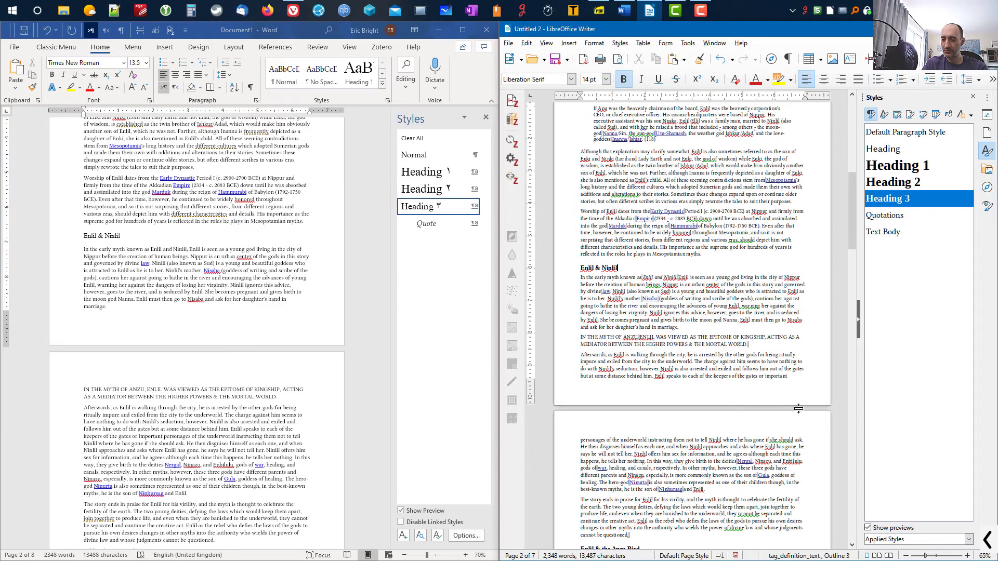
pyautogui.click(969, 541)
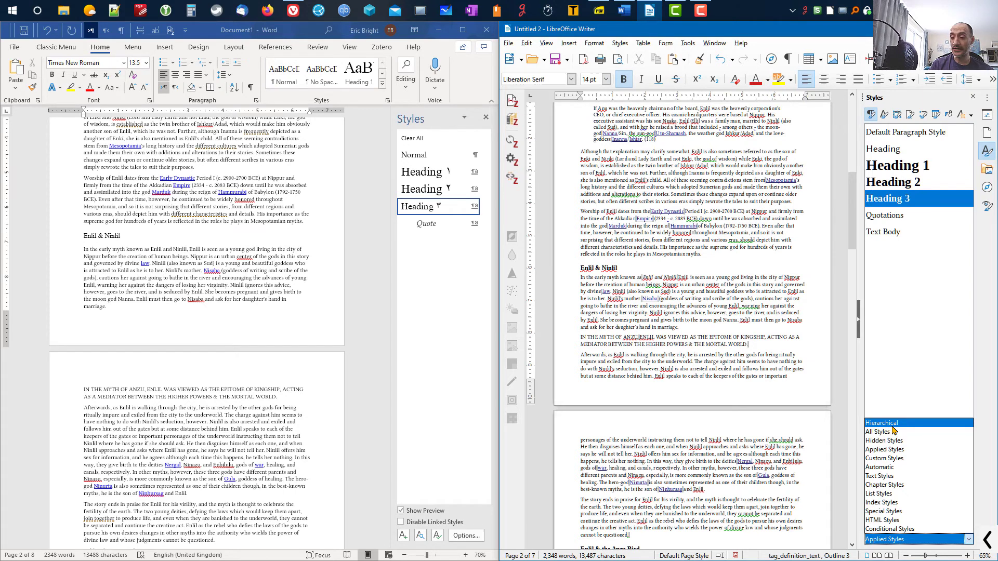
pyautogui.click(884, 449)
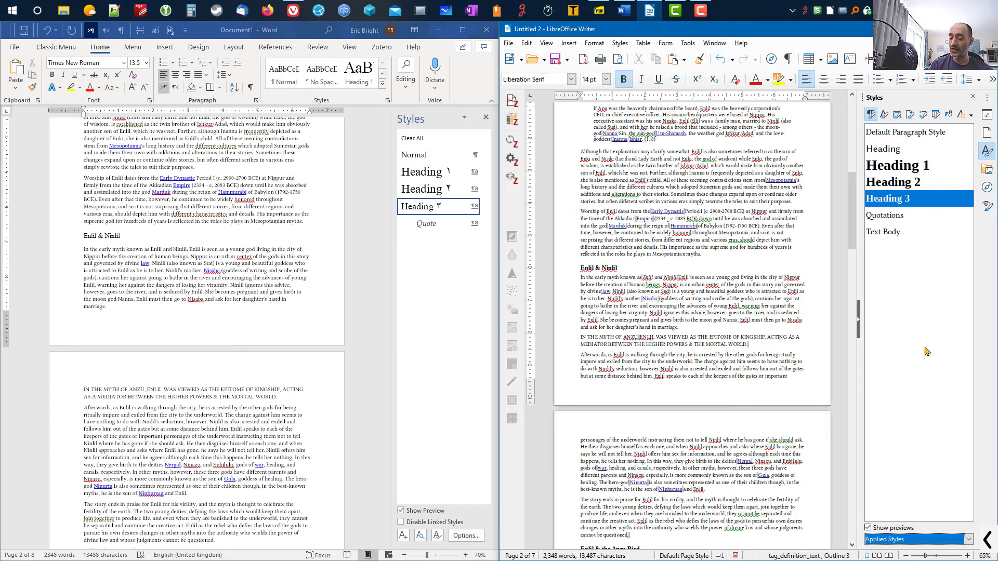
# Browse all of LibreOffice Writer's paragraph styles to the end of the list, and return the filter to Applied Styles.
pyautogui.click(969, 539)
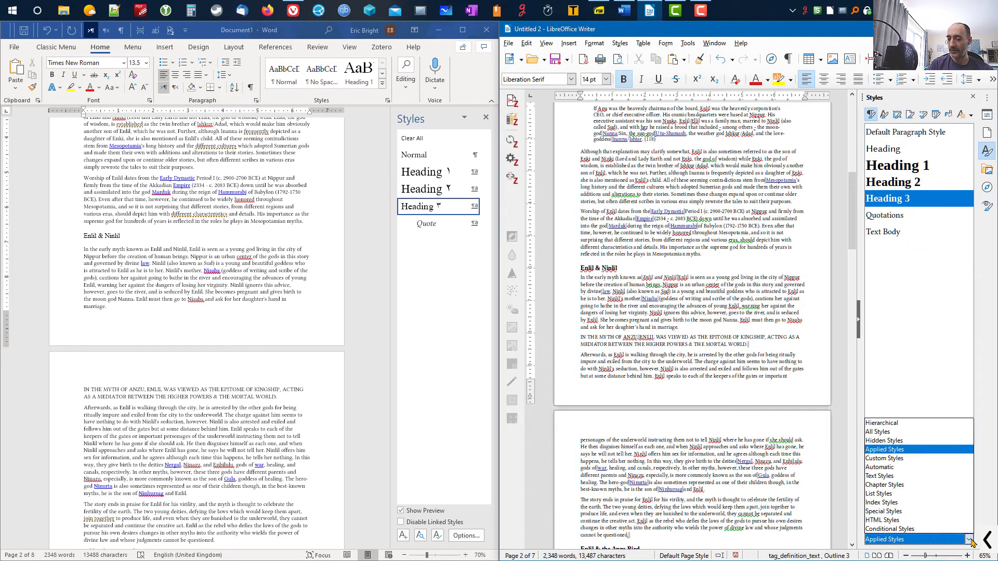
pyautogui.click(970, 540)
pyautogui.click(970, 540)
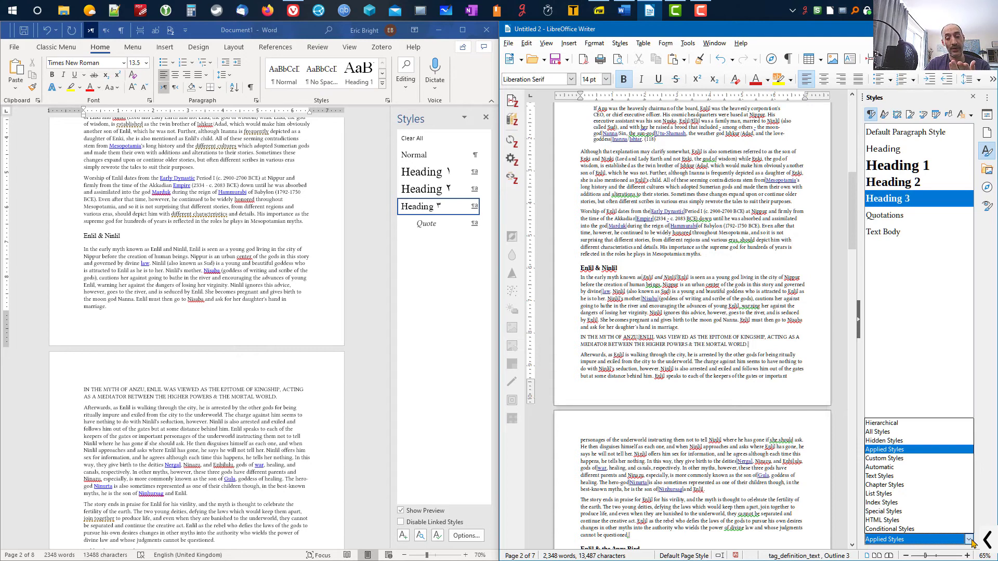
pyautogui.click(882, 435)
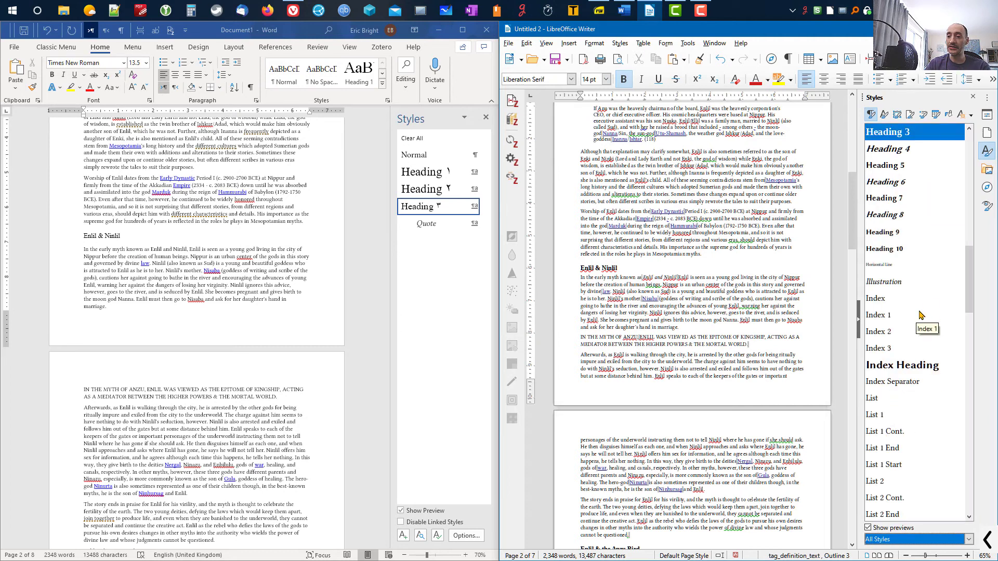
pyautogui.moveTo(970, 278); pyautogui.dragTo(979, 486)
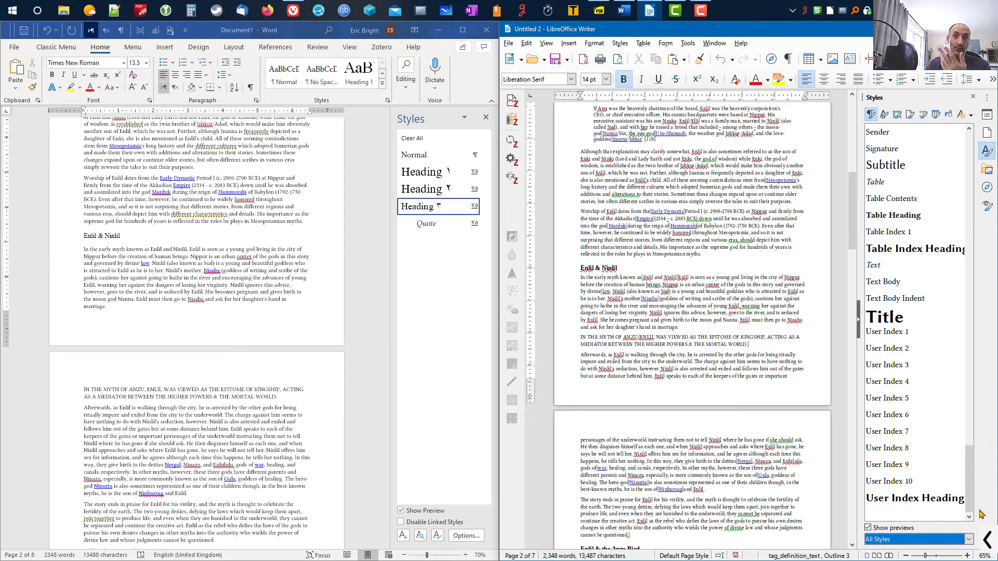
pyautogui.click(969, 541)
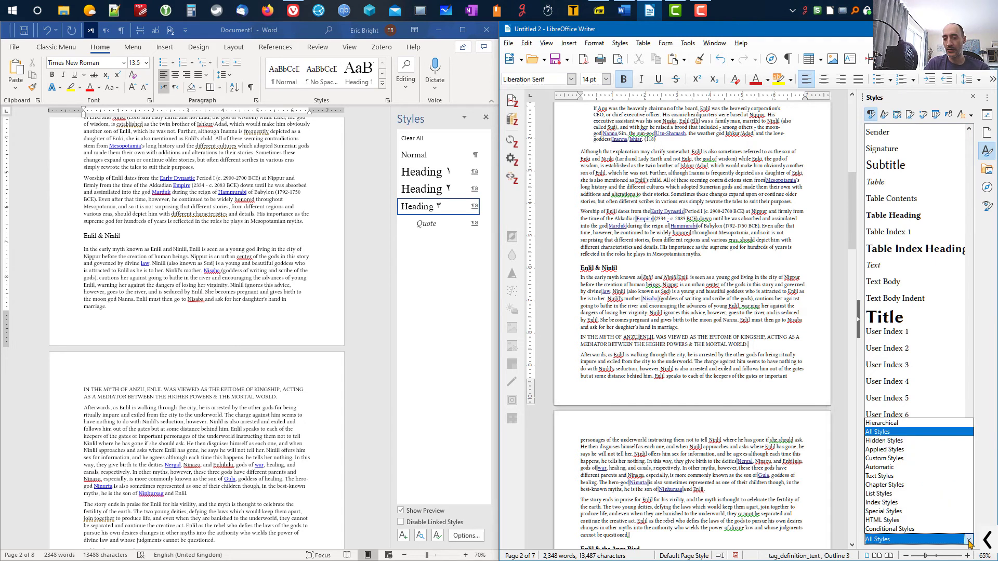
pyautogui.click(891, 450)
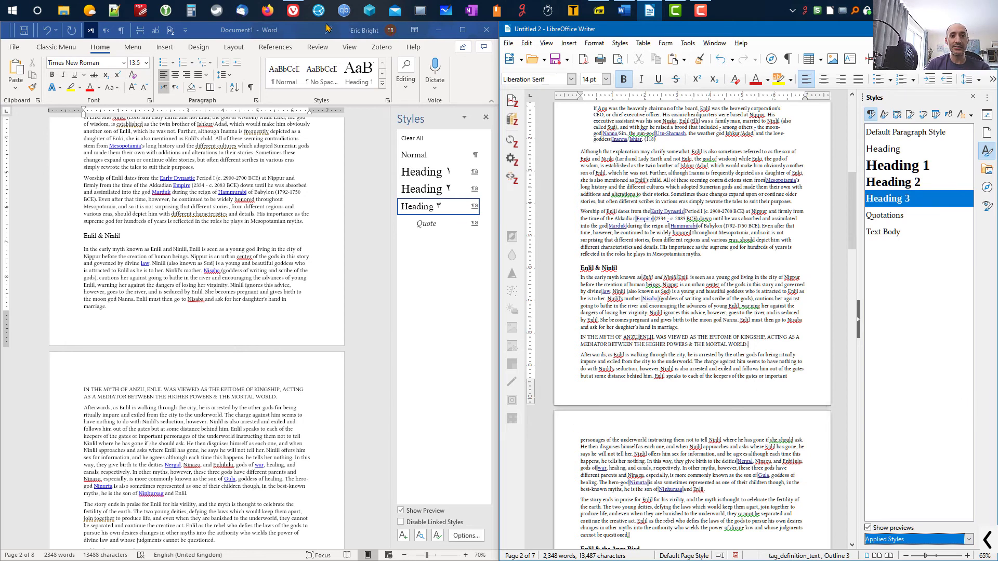
# In Word, switch the style list to the recommended styles and back to only those in use.
pyautogui.click(438, 206)
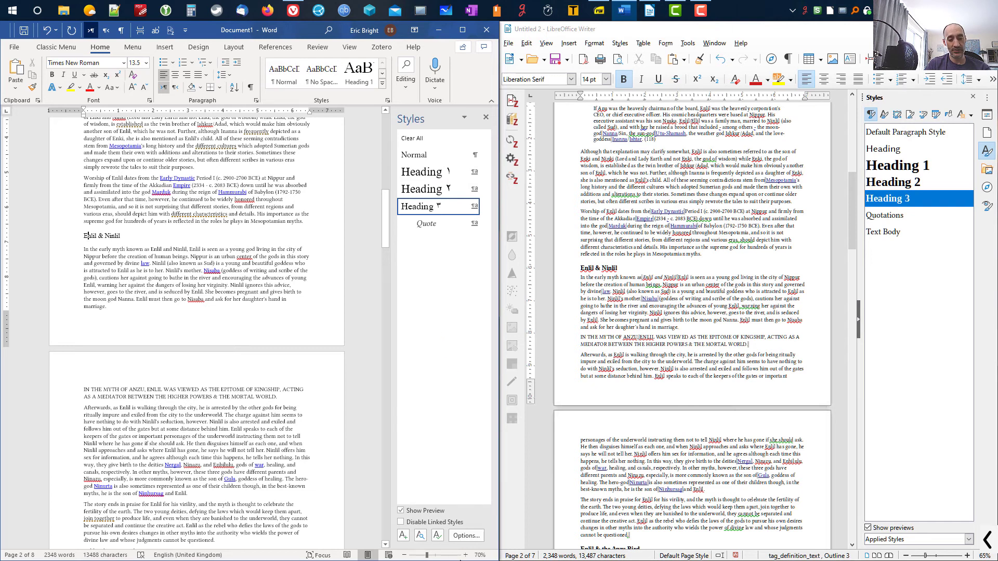
pyautogui.click(462, 536)
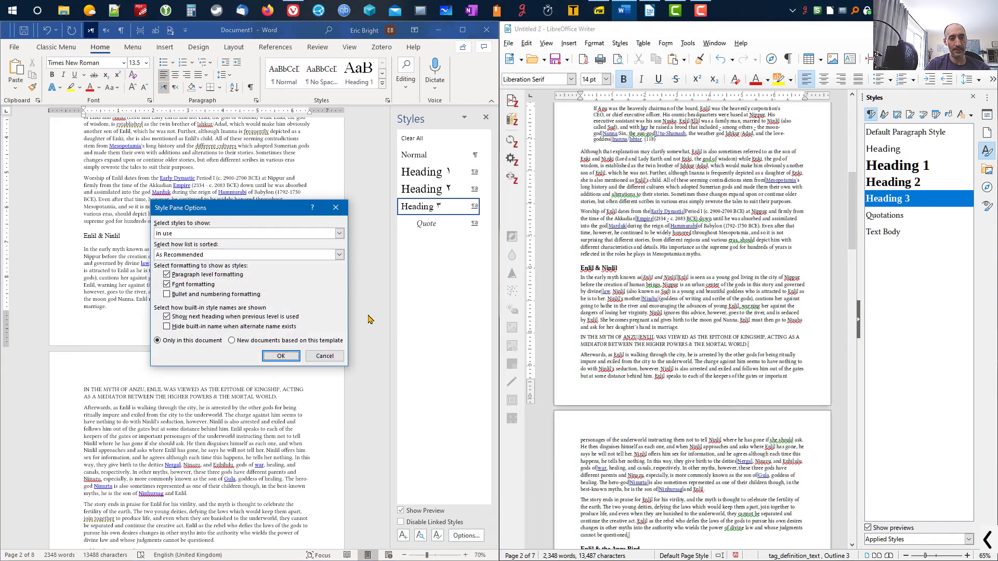
pyautogui.click(339, 233)
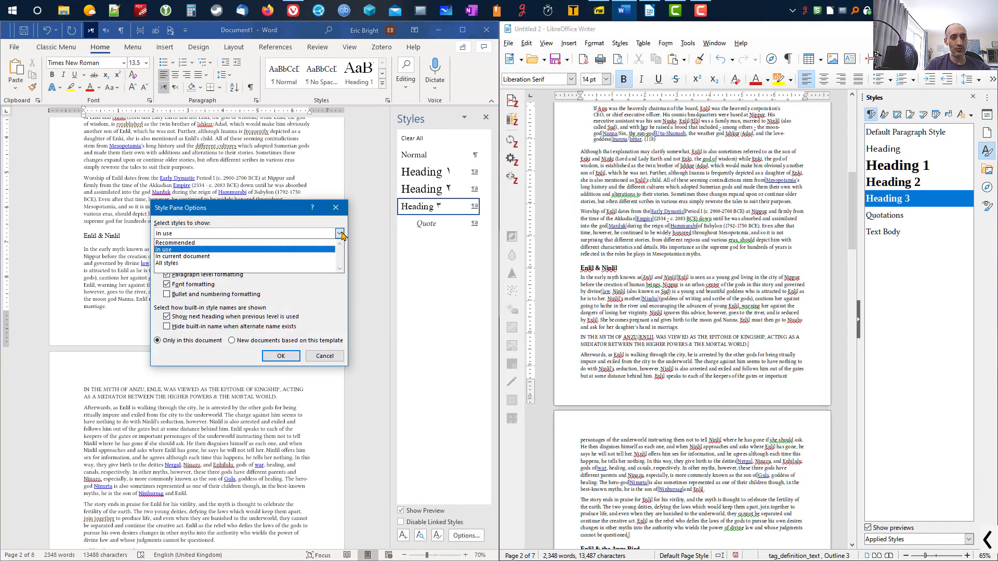
pyautogui.click(179, 243)
pyautogui.click(279, 356)
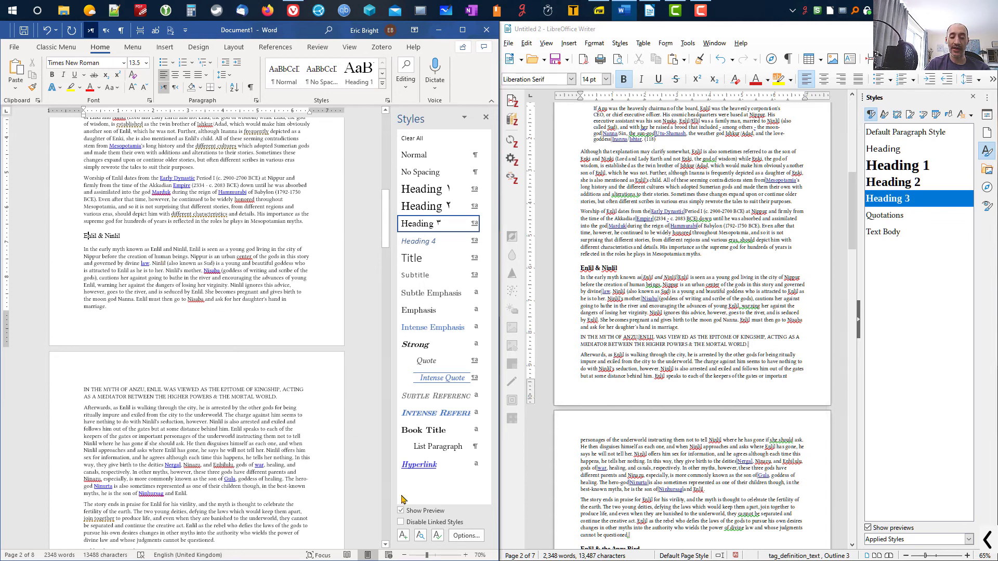
pyautogui.click(465, 536)
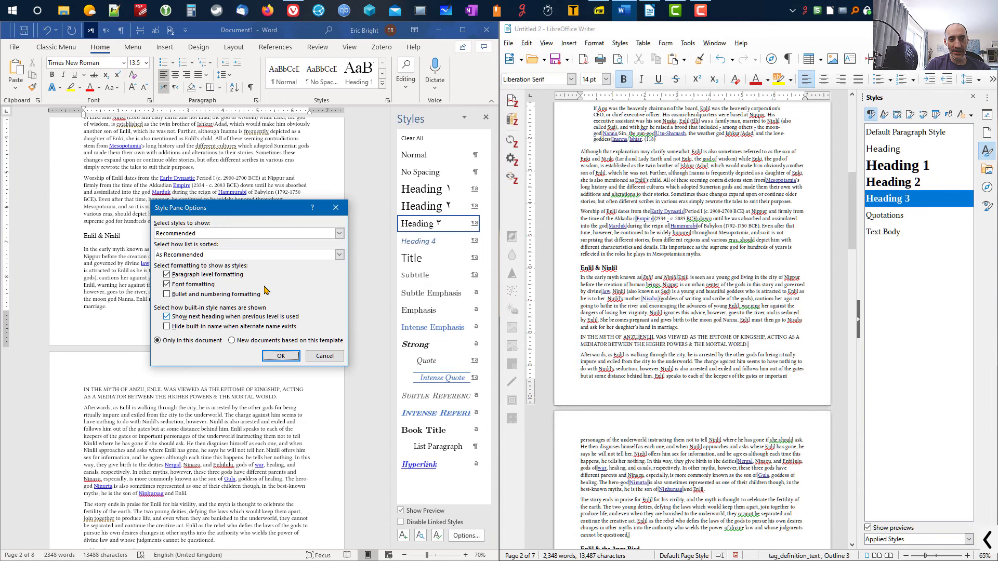
pyautogui.click(247, 233)
pyautogui.click(202, 250)
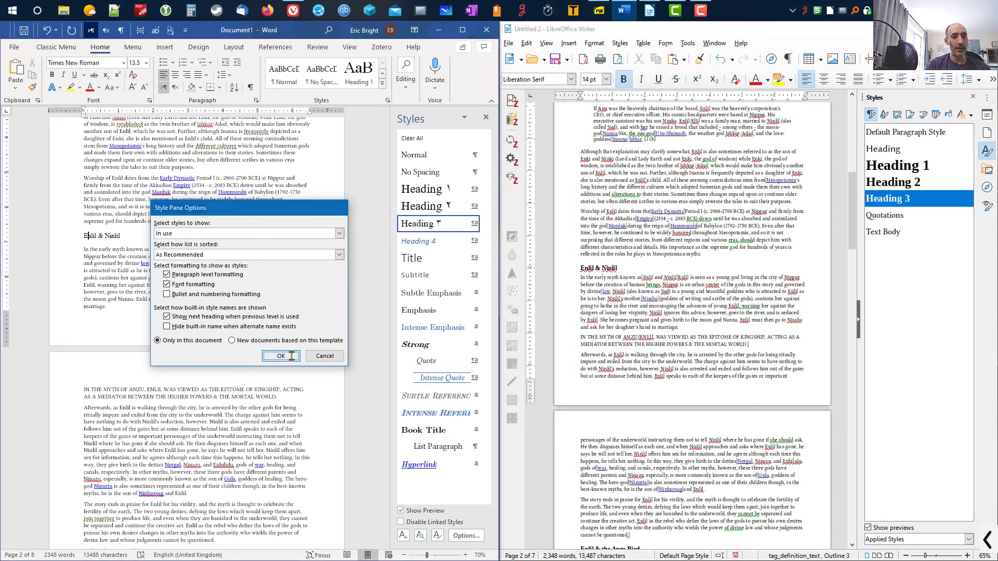
pyautogui.click(294, 356)
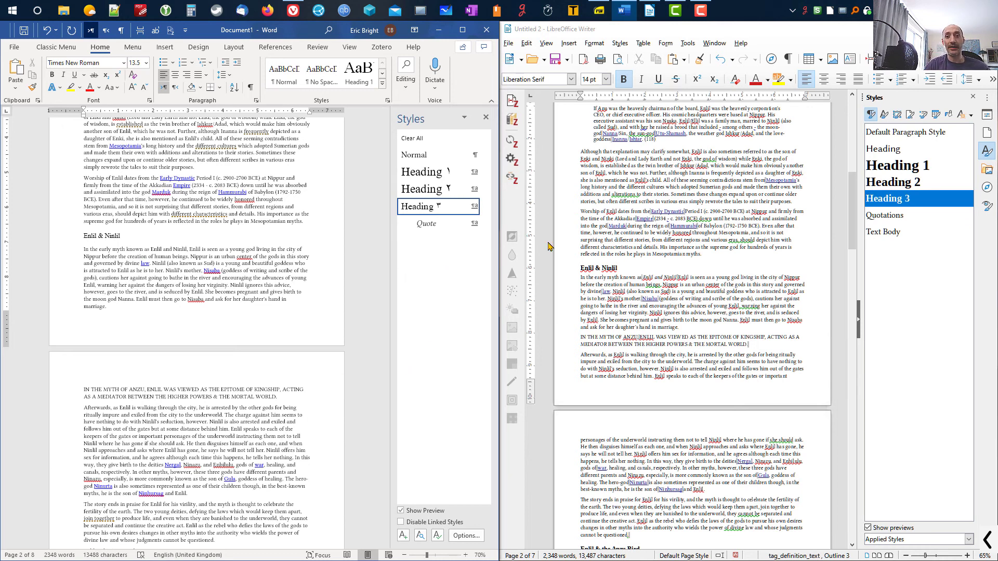
pyautogui.click(700, 10)
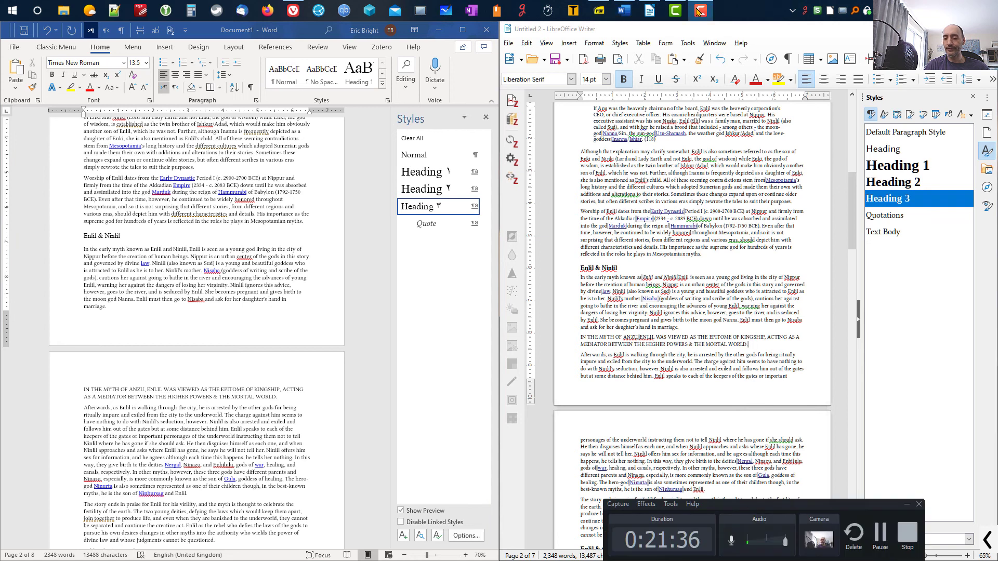
pyautogui.click(914, 549)
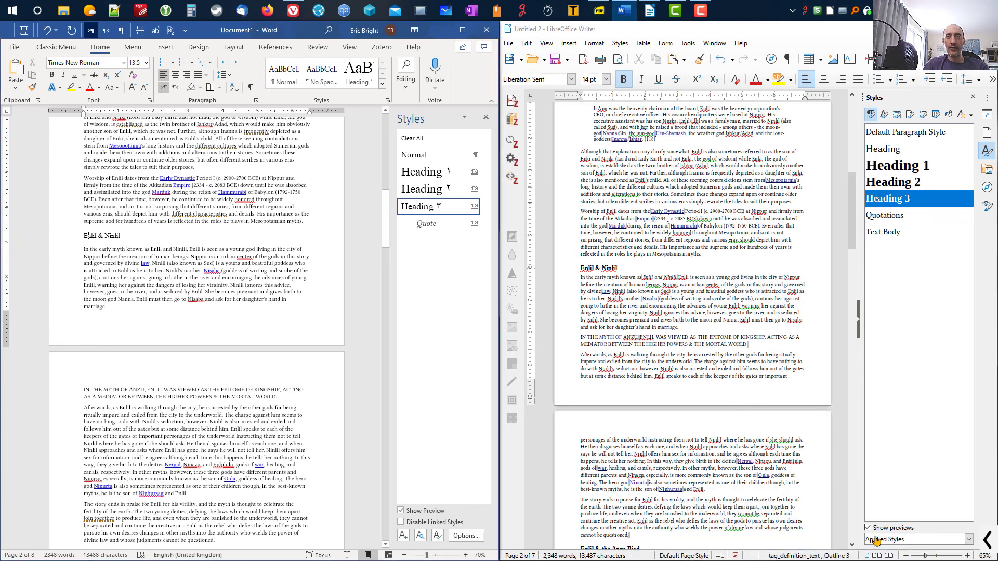